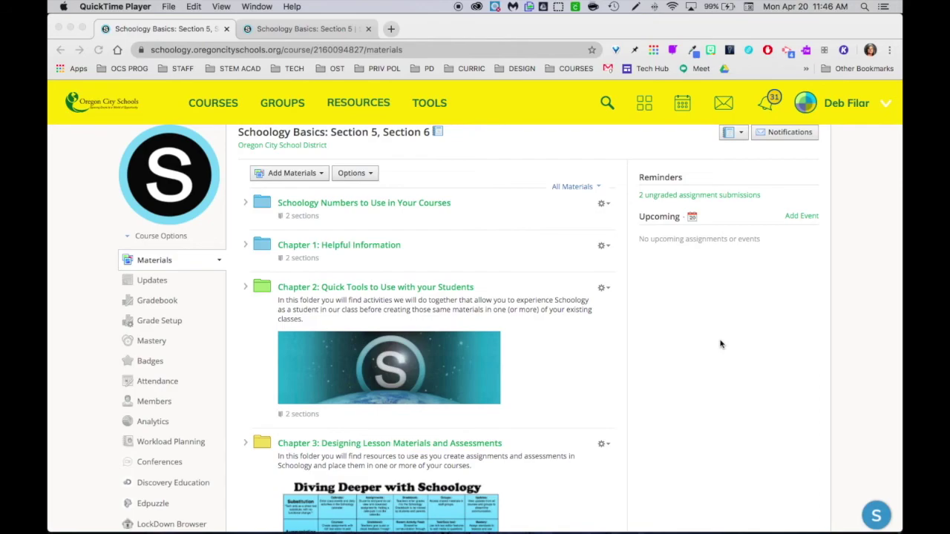
Open the course discussion "Examples of Humans Changing the Physical Earth".
{"action": "scroll", "coordinate": [520, 355], "scroll_direction": "down", "scroll_amount": 10}
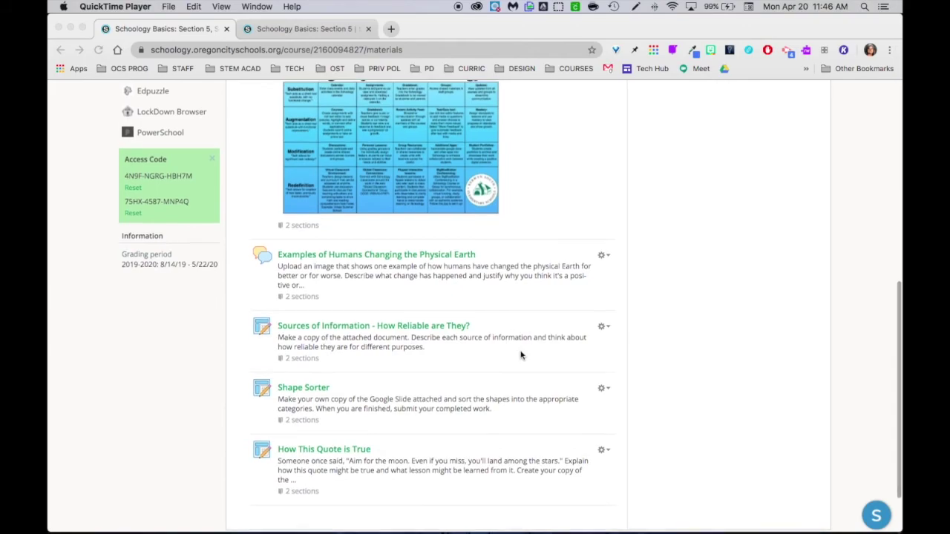
{"action": "scroll", "coordinate": [520, 356], "scroll_direction": "down", "scroll_amount": 1}
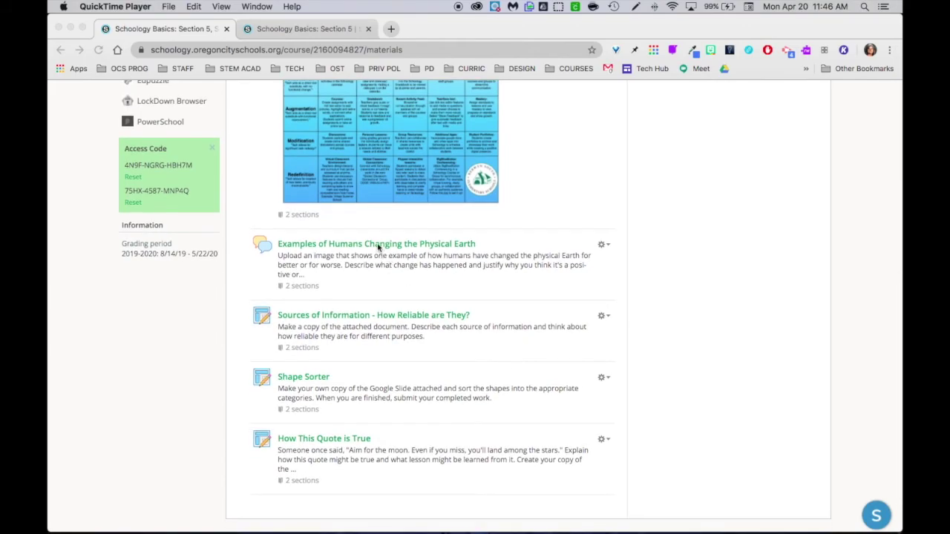
{"action": "left_click", "coordinate": [361, 248]}
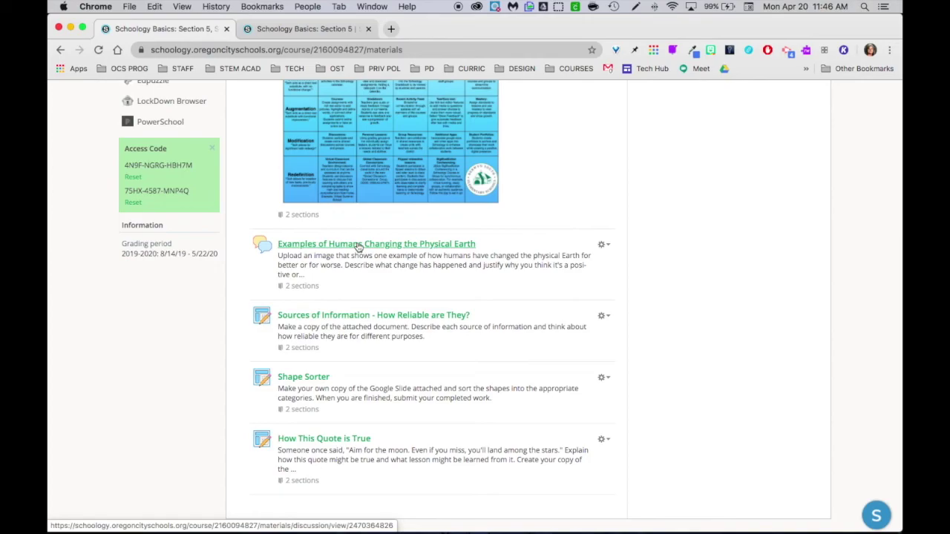
{"action": "left_click", "coordinate": [359, 247]}
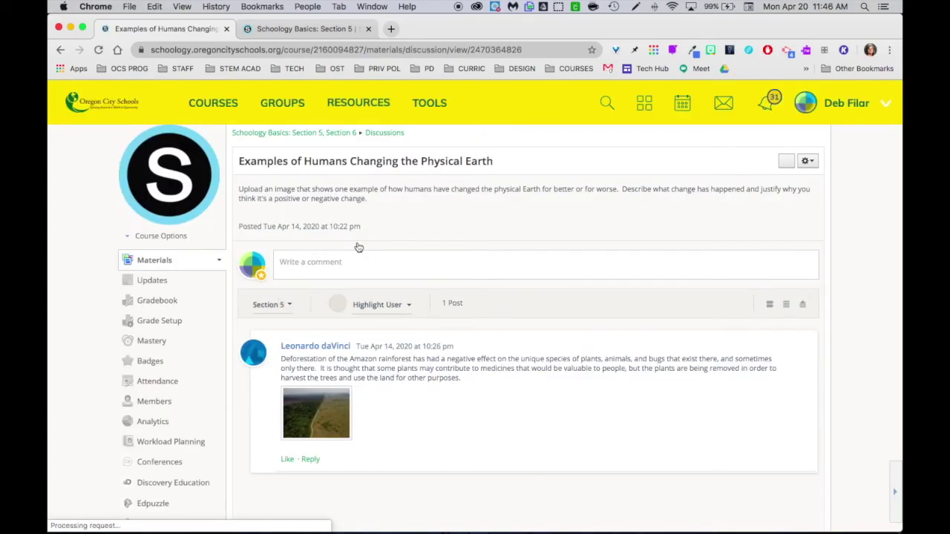
Start a reply to the student's post about Amazon deforestation and record an audio-only comment for it.
{"action": "scroll", "coordinate": [425, 424], "scroll_direction": "down", "scroll_amount": 3}
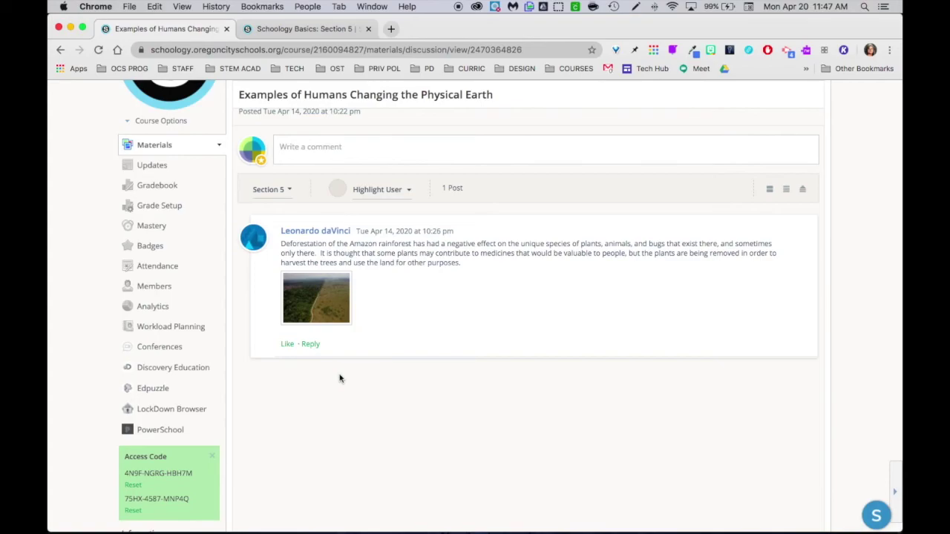
{"action": "left_click", "coordinate": [310, 345]}
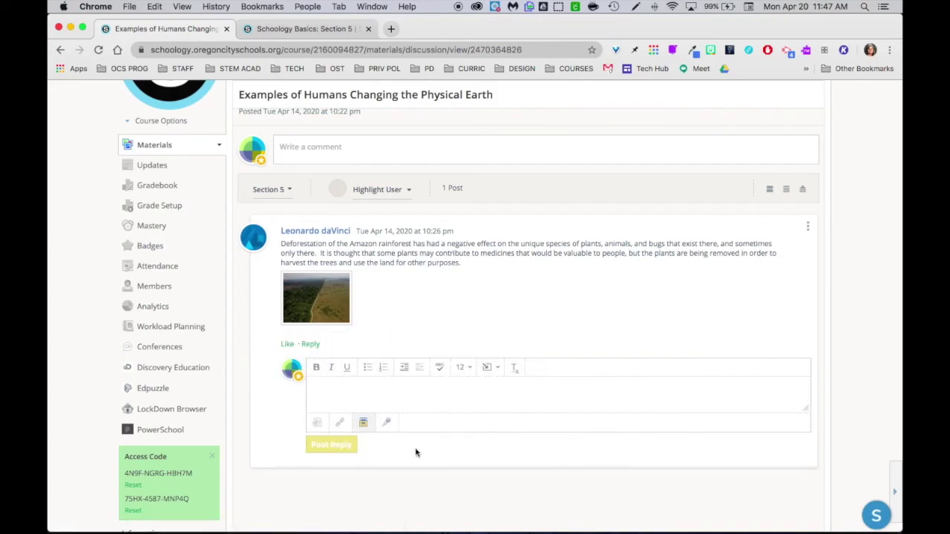
{"action": "scroll", "coordinate": [489, 436], "scroll_direction": "down", "scroll_amount": 2}
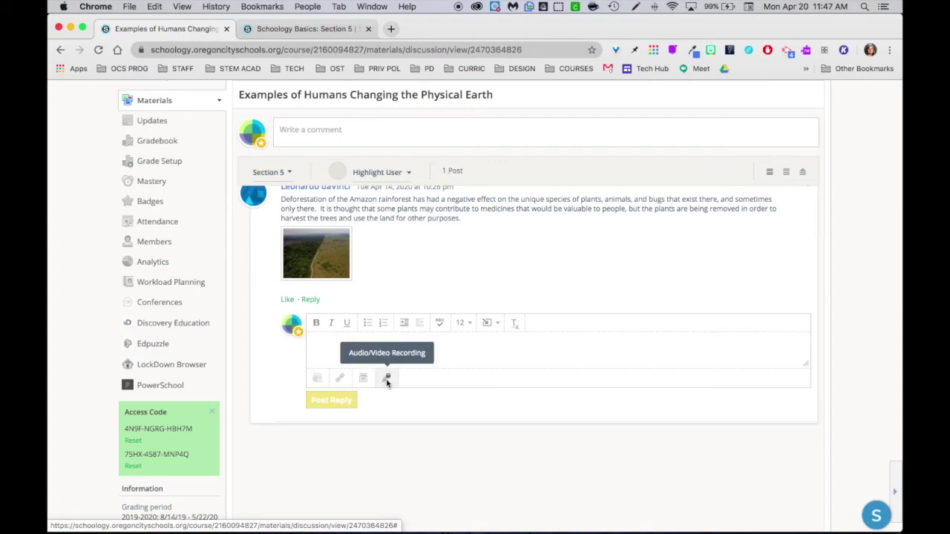
{"action": "left_click", "coordinate": [386, 379]}
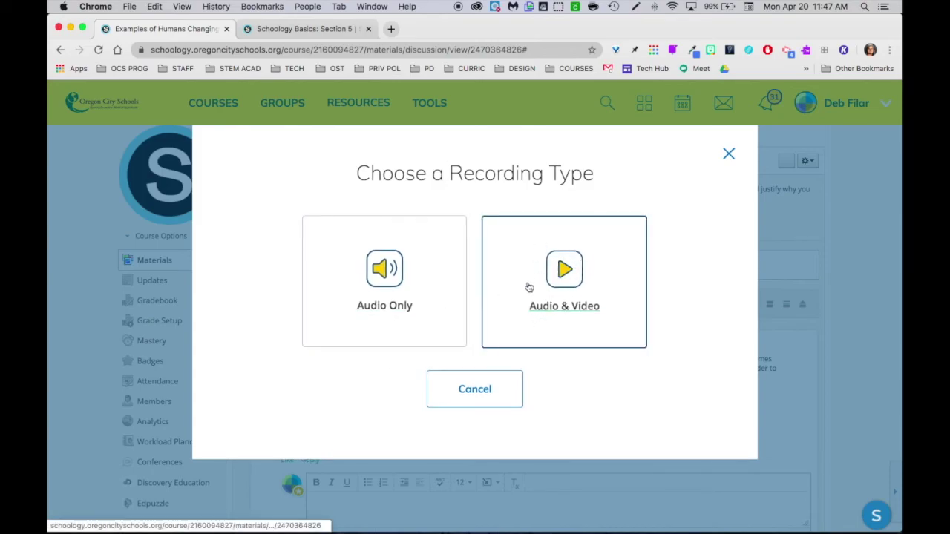
{"action": "left_click", "coordinate": [378, 311]}
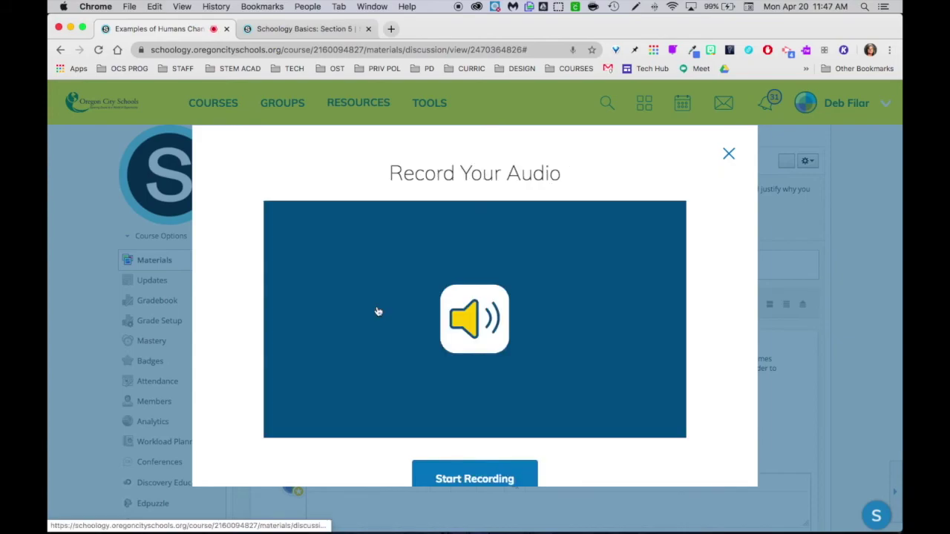
{"action": "left_click", "coordinate": [471, 476]}
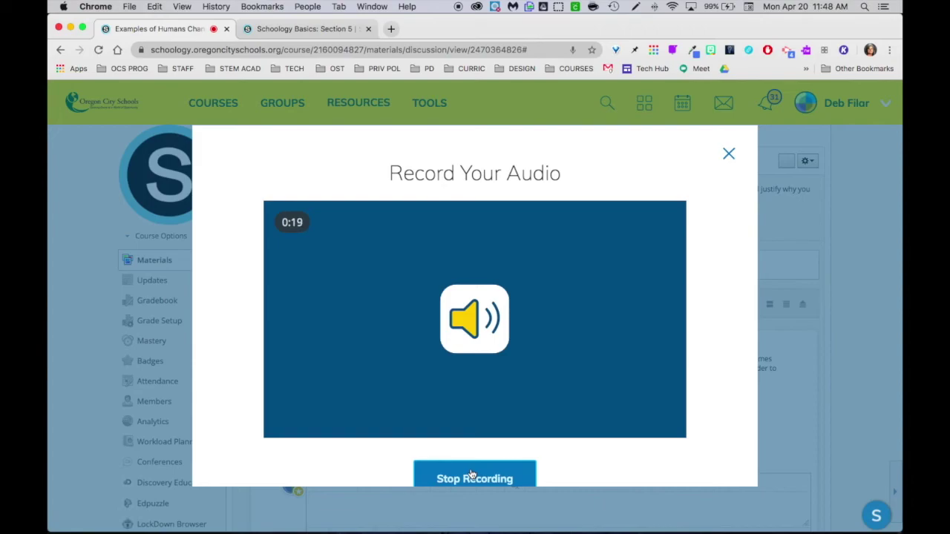
{"action": "left_click", "coordinate": [470, 477]}
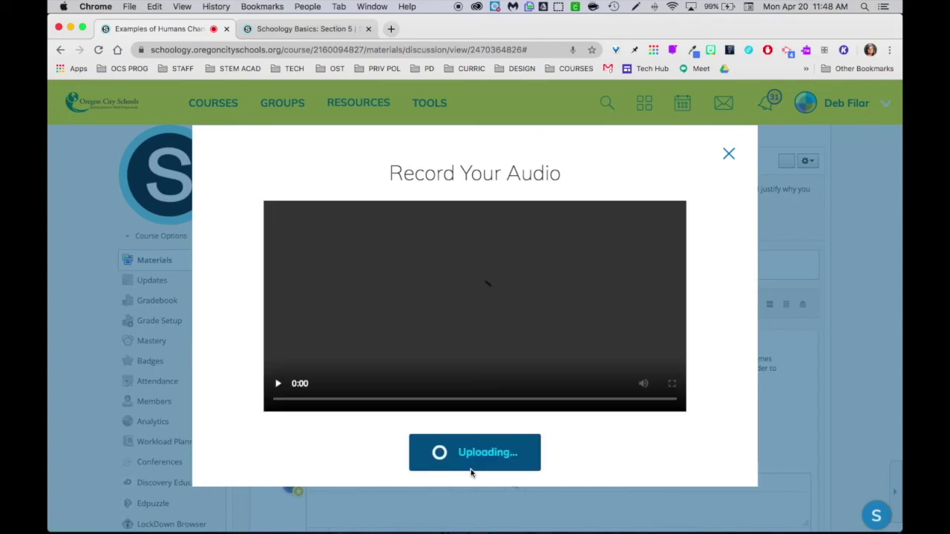
Play back the audio recording briefly and insert it into the reply.
{"action": "left_click", "coordinate": [279, 397]}
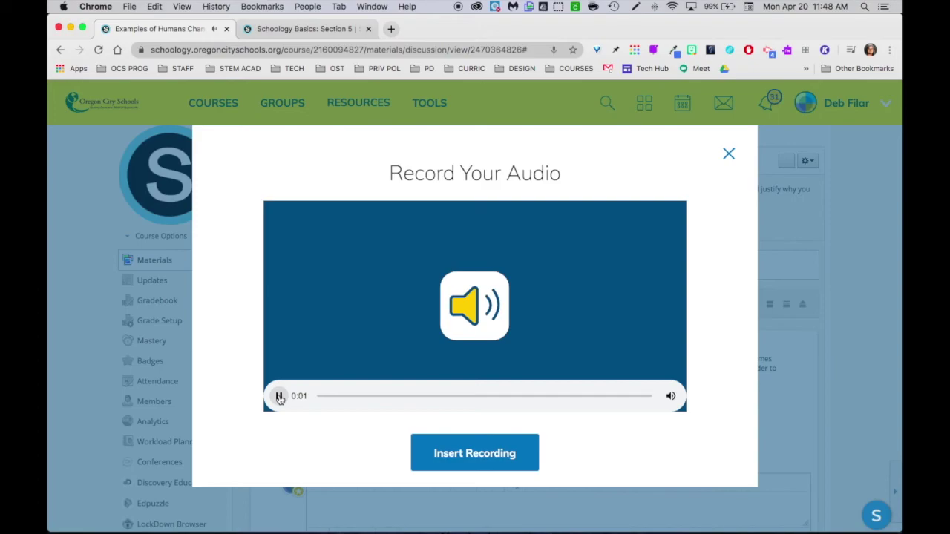
{"action": "left_click", "coordinate": [279, 397]}
{"action": "left_click", "coordinate": [477, 457]}
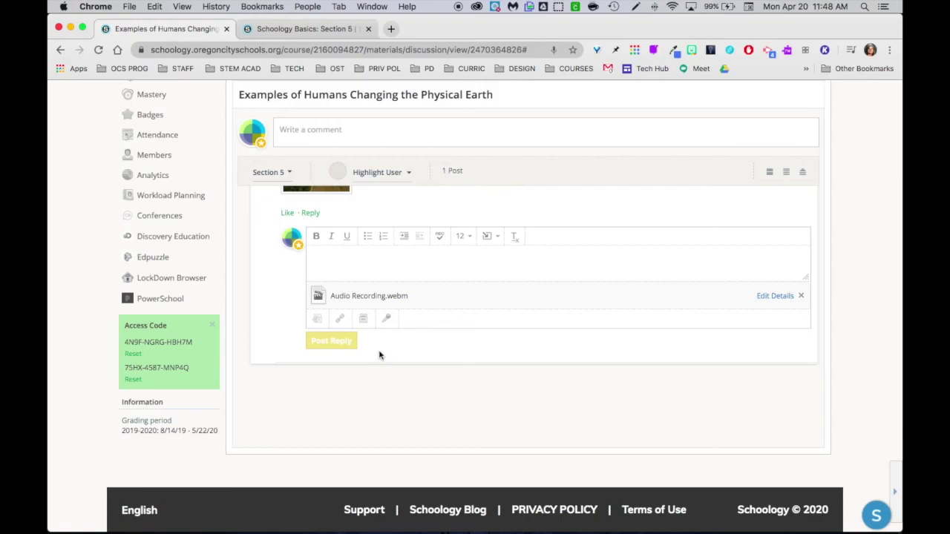
Add the text "Listen to my comments." to the reply and post it.
{"action": "left_click", "coordinate": [318, 254]}
{"action": "type", "text": "Listen to my "}
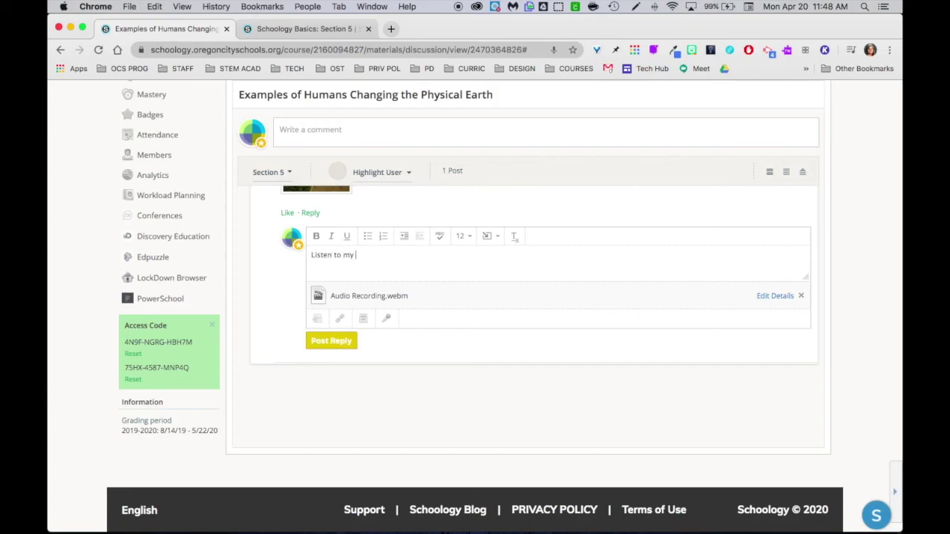
{"action": "type", "text": "comments."}
{"action": "left_click", "coordinate": [332, 341]}
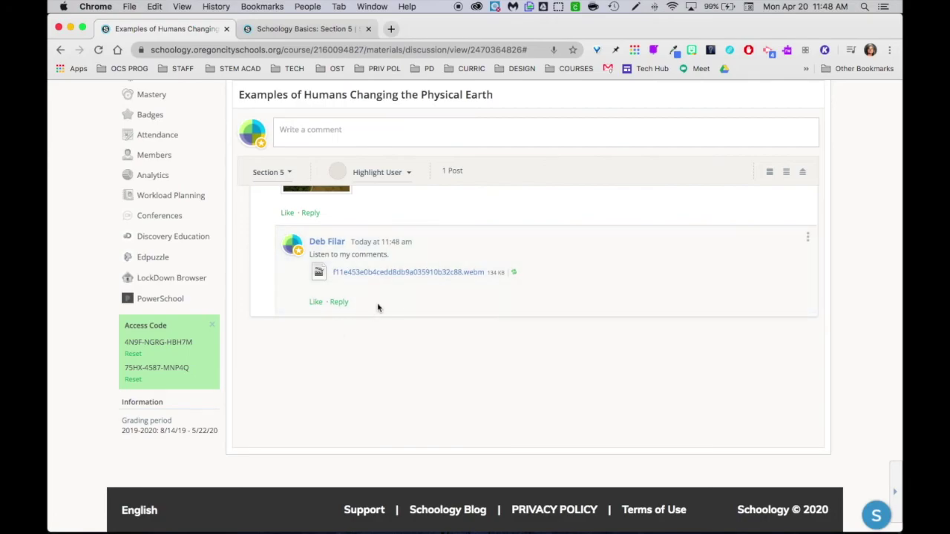
{"action": "mouse_move", "coordinate": [516, 276]}
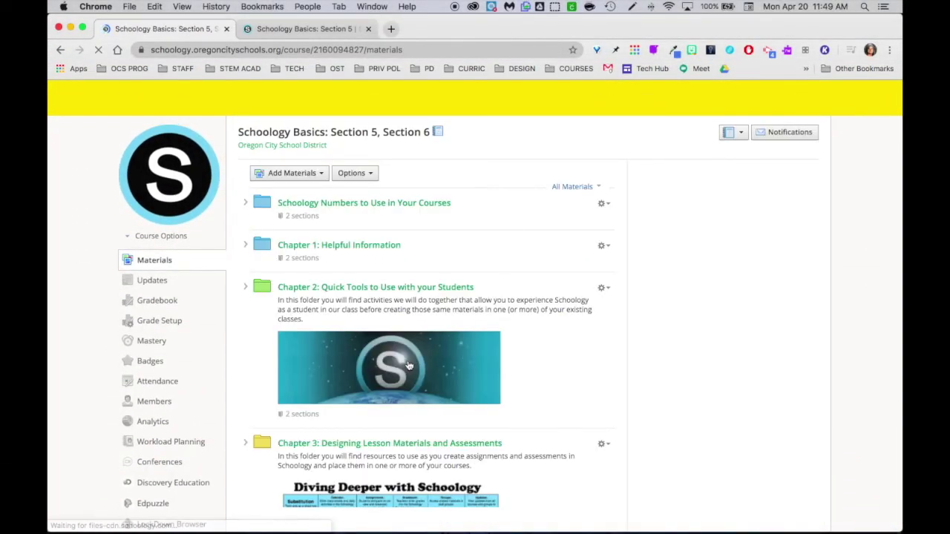
Open the "Sources of Information - How Reliable are They?" assignment and the student submission that needs grading.
{"action": "scroll", "coordinate": [408, 365], "scroll_direction": "down", "scroll_amount": 10}
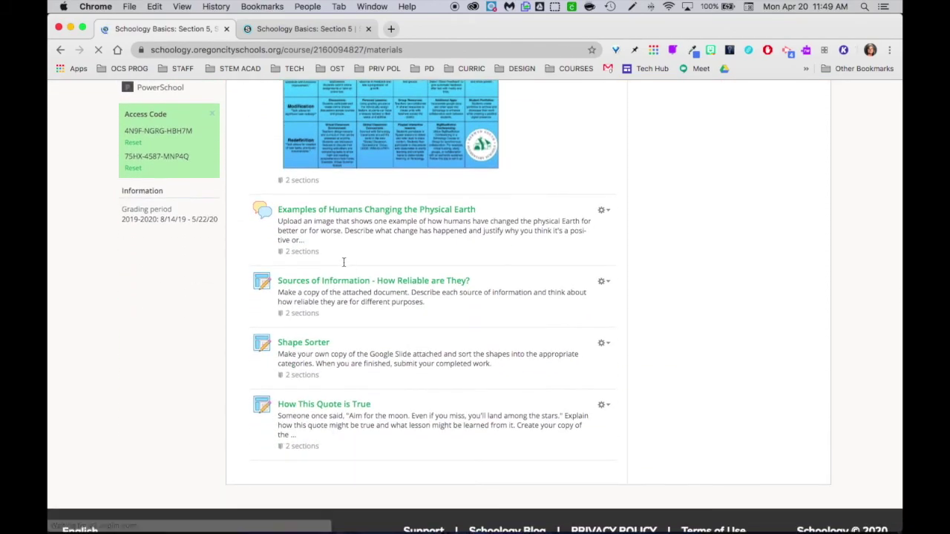
{"action": "left_click", "coordinate": [350, 286]}
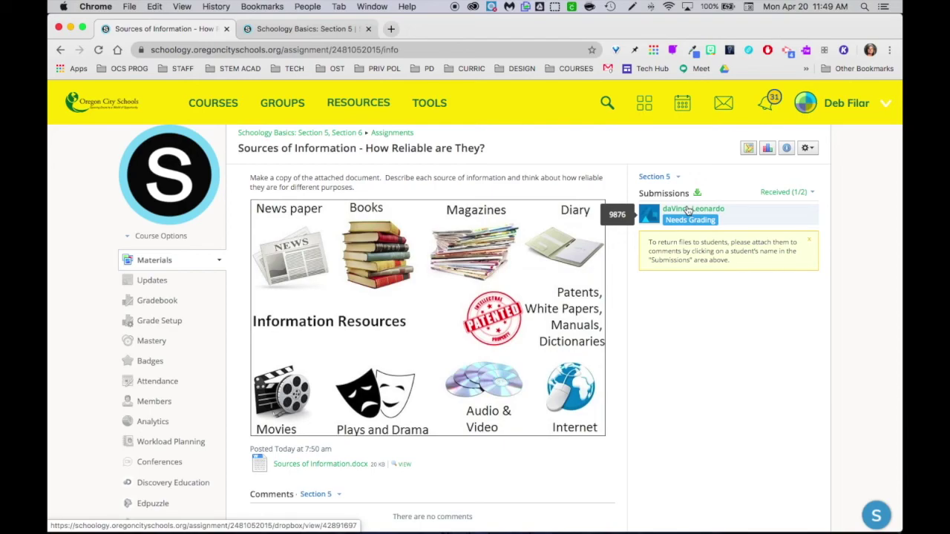
{"action": "left_click", "coordinate": [687, 210]}
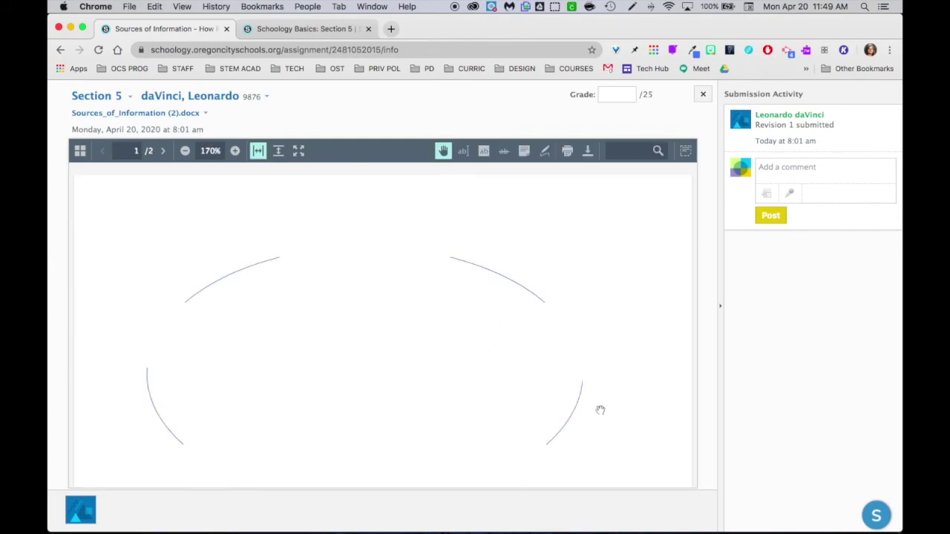
Highlight "access publications and other resources. If" in the Library Sources section of the submitted document.
{"action": "scroll", "coordinate": [600, 409], "scroll_direction": "down", "scroll_amount": 10}
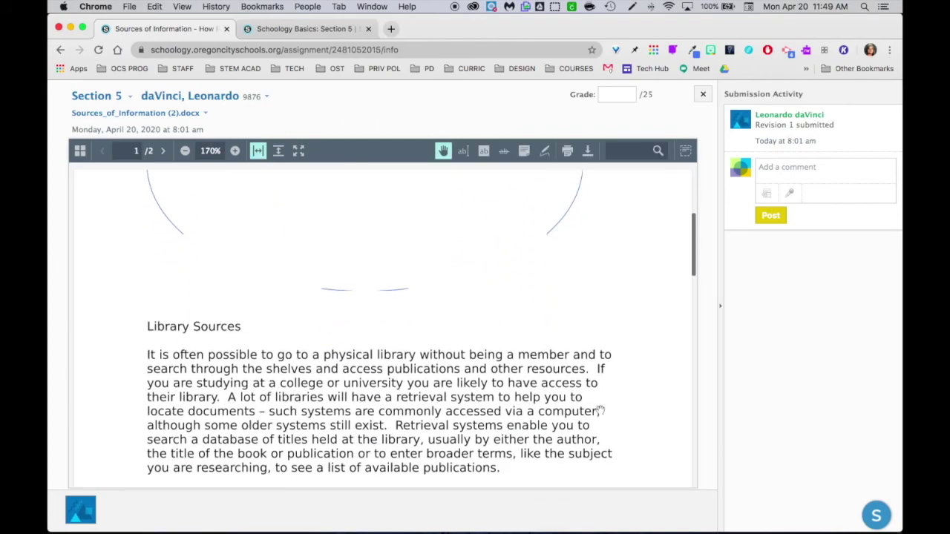
{"action": "scroll", "coordinate": [601, 410], "scroll_direction": "down", "scroll_amount": 1}
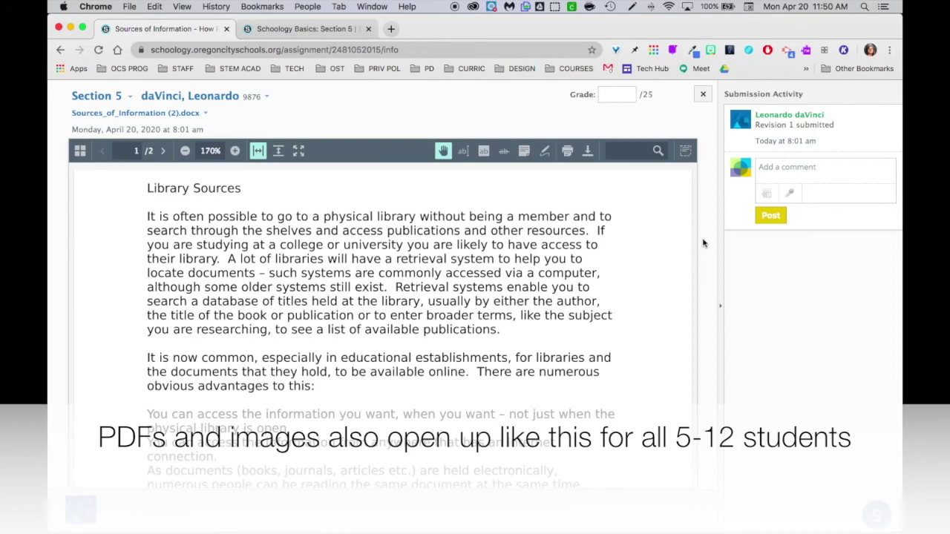
{"action": "left_click", "coordinate": [483, 152]}
{"action": "left_click_drag", "start_coordinate": [410, 231], "coordinate": [606, 233]}
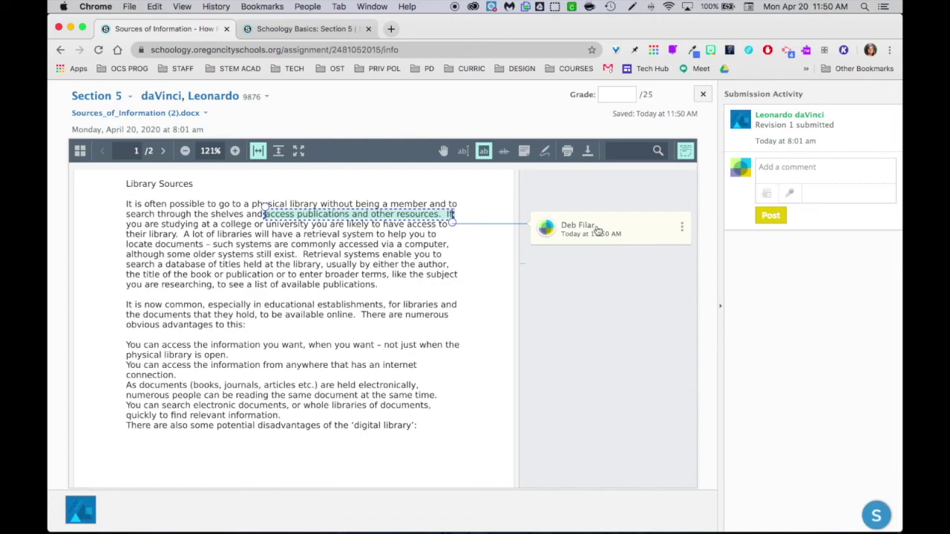
Add a sticky note beside the highlighted line with the text "joijoijoij" and save it.
{"action": "left_click", "coordinate": [524, 151]}
{"action": "left_click", "coordinate": [465, 213]}
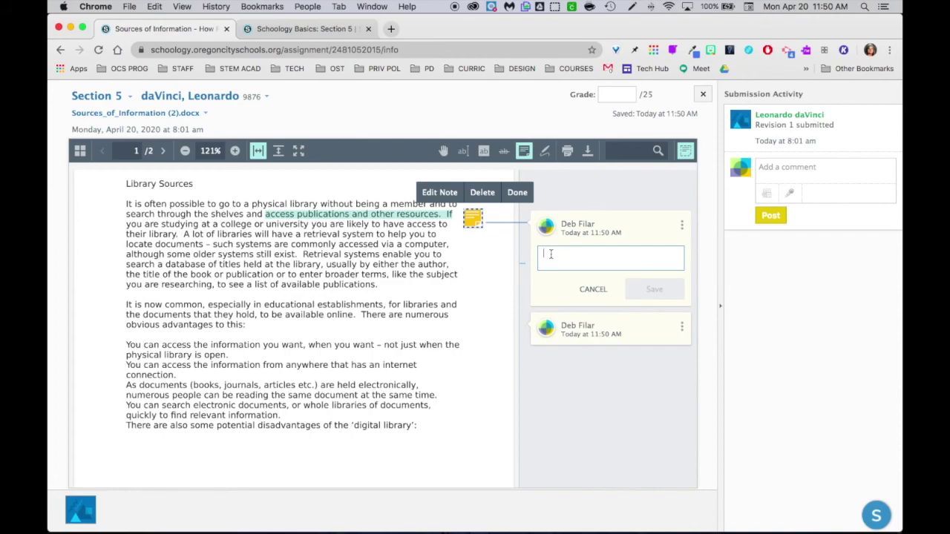
{"action": "type", "text": "joijoijoij"}
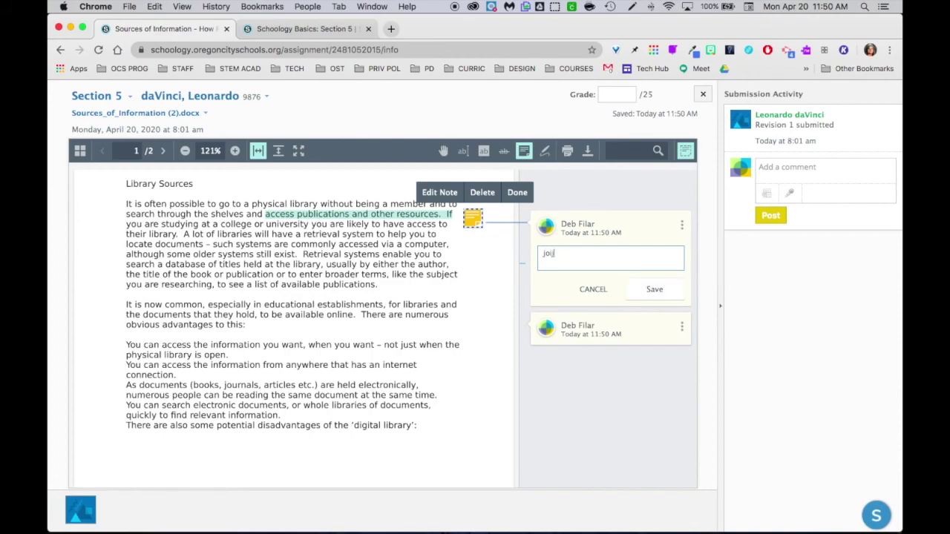
{"action": "left_click", "coordinate": [657, 290]}
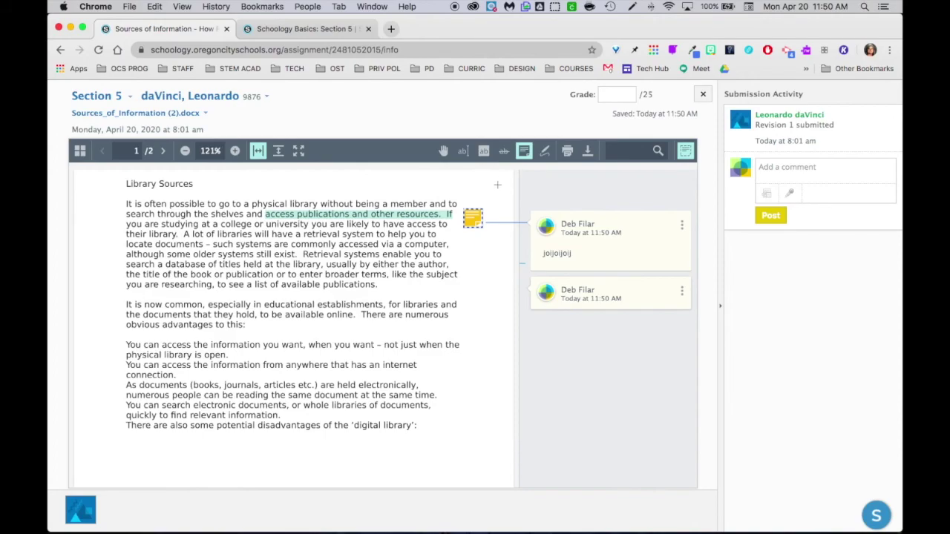
Shift the sticky note slightly closer to the highlighted line, open its text for editing and finish without changing it.
{"action": "left_click", "coordinate": [443, 152]}
{"action": "mouse_move", "coordinate": [478, 221]}
{"action": "left_mouse_down"}
{"action": "mouse_move", "coordinate": [494, 201]}
{"action": "mouse_move", "coordinate": [485, 223]}
{"action": "mouse_move", "coordinate": [470, 215]}
{"action": "mouse_move", "coordinate": [485, 197]}
{"action": "mouse_move", "coordinate": [468, 229]}
{"action": "mouse_move", "coordinate": [463, 216]}
{"action": "left_mouse_up"}
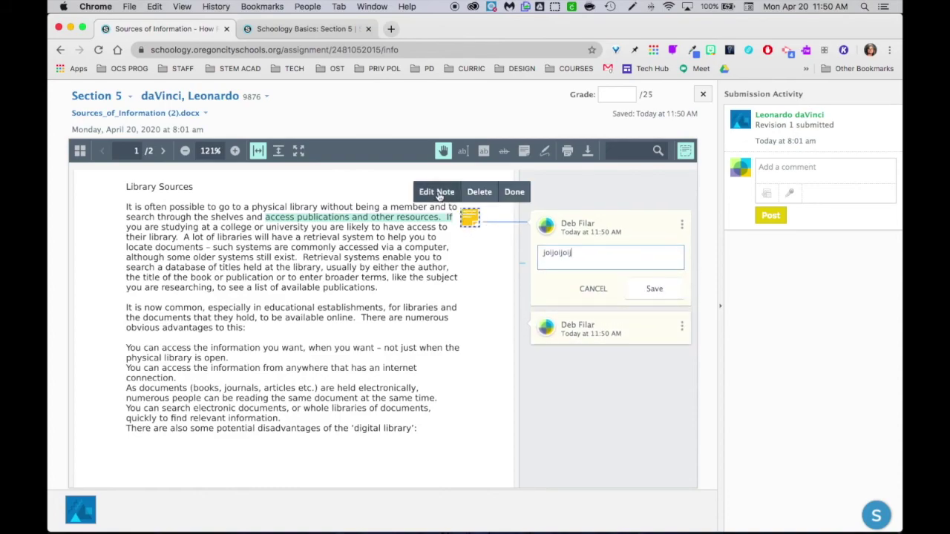
{"action": "left_click", "coordinate": [514, 192]}
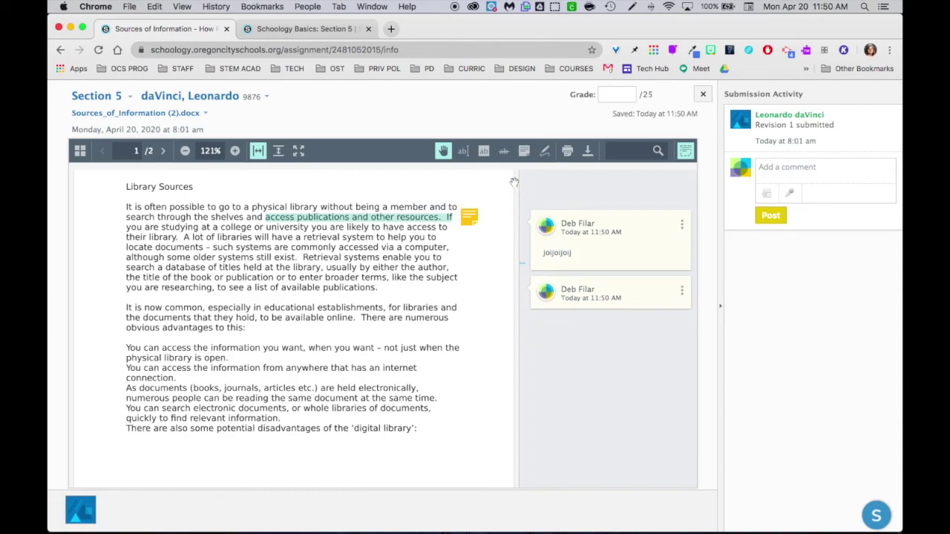
Strike through the paragraph beginning "It is now common" and place an empty sticky note beside it.
{"action": "left_click", "coordinate": [503, 152]}
{"action": "left_click_drag", "start_coordinate": [126, 307], "coordinate": [301, 326]}
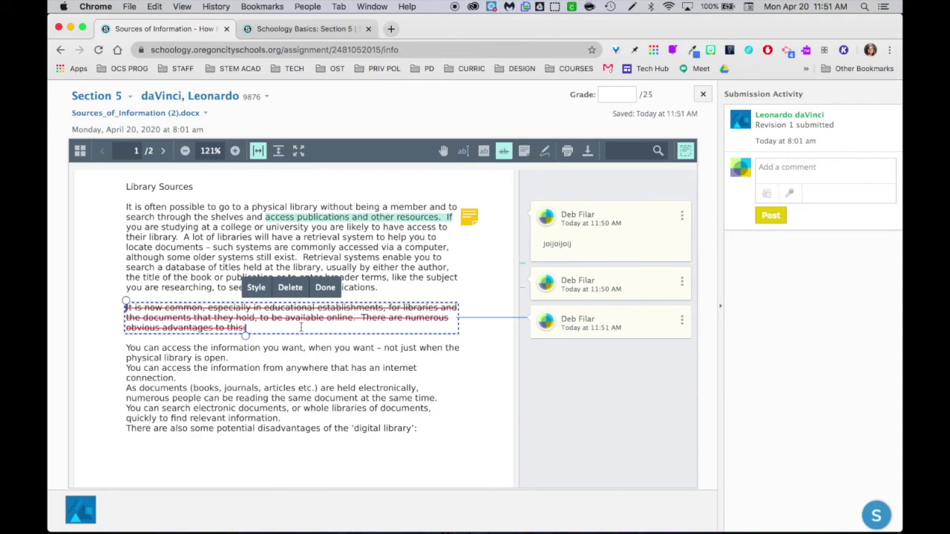
{"action": "left_click", "coordinate": [524, 155]}
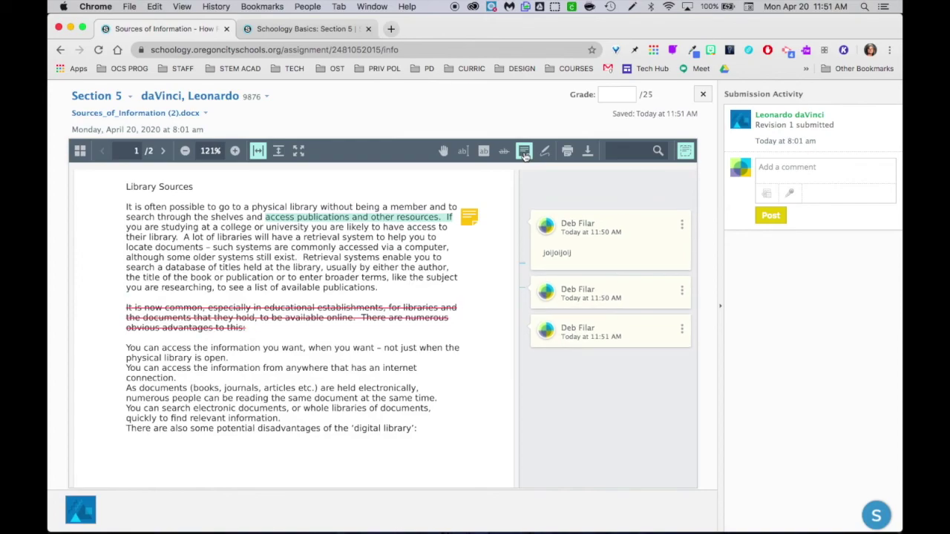
{"action": "left_click", "coordinate": [473, 314]}
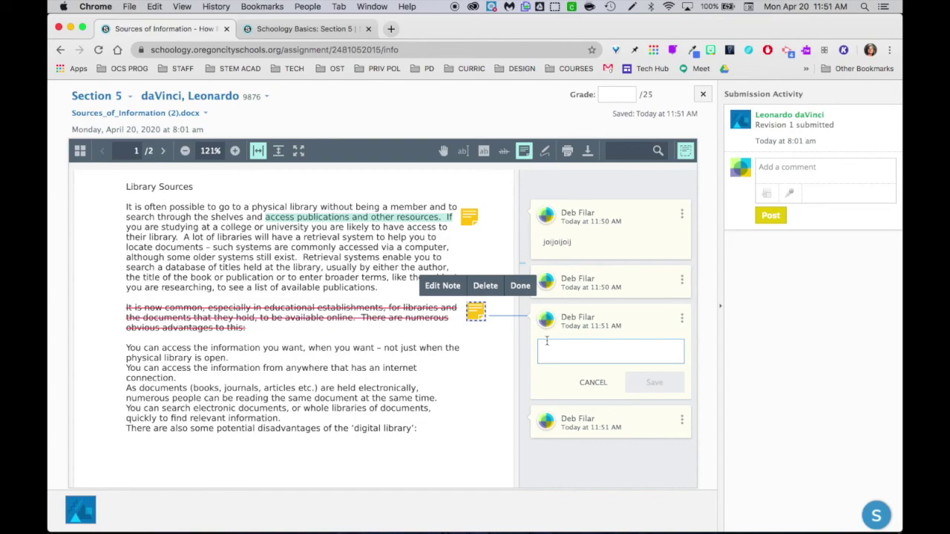
Draw a freehand loop around the end of the "You can access the information" lines and a star beside their beginning.
{"action": "left_click", "coordinate": [544, 151]}
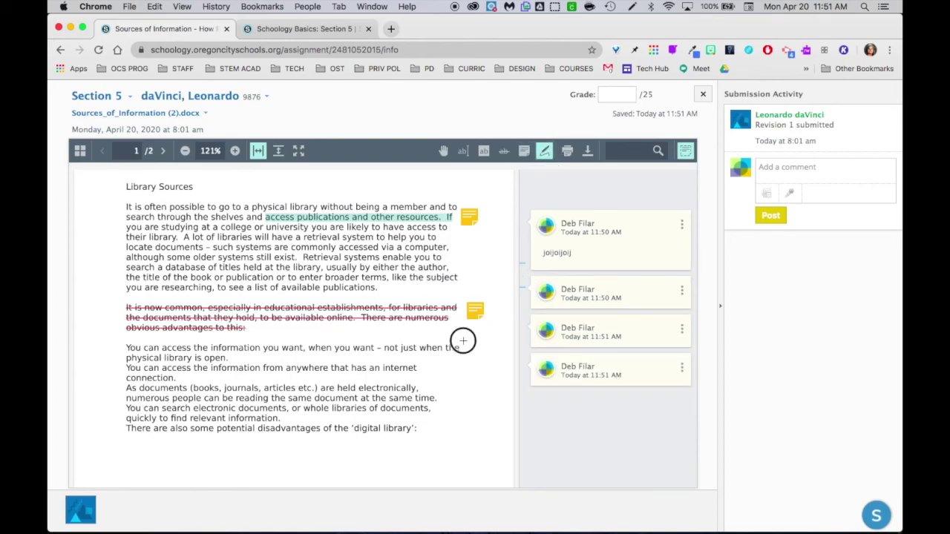
{"action": "mouse_move", "coordinate": [463, 341]}
{"action": "left_mouse_down"}
{"action": "mouse_move", "coordinate": [327, 348]}
{"action": "mouse_move", "coordinate": [431, 417]}
{"action": "mouse_move", "coordinate": [472, 346]}
{"action": "mouse_move", "coordinate": [453, 339]}
{"action": "left_mouse_up"}
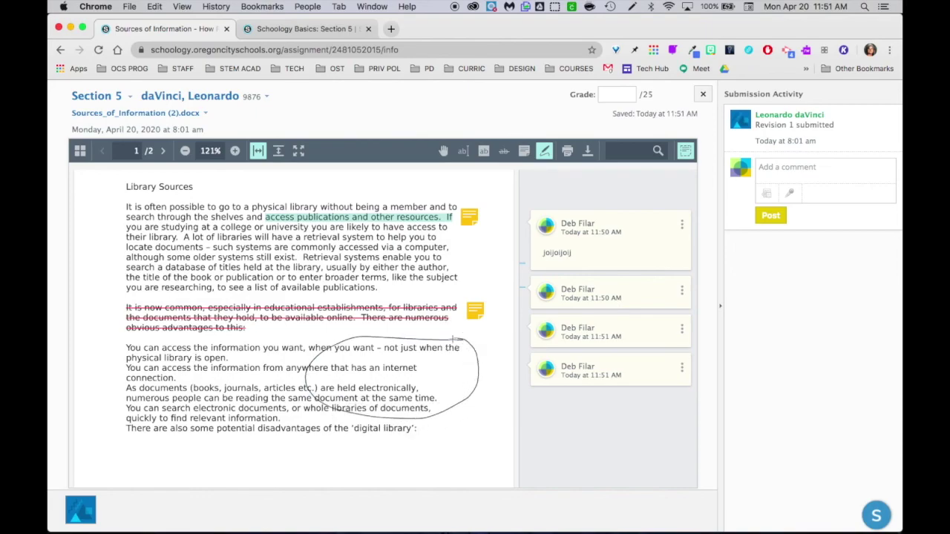
{"action": "mouse_move", "coordinate": [108, 357]}
{"action": "left_mouse_down"}
{"action": "mouse_move", "coordinate": [123, 370]}
{"action": "mouse_move", "coordinate": [112, 352]}
{"action": "mouse_move", "coordinate": [111, 369]}
{"action": "mouse_move", "coordinate": [139, 356]}
{"action": "left_mouse_up"}
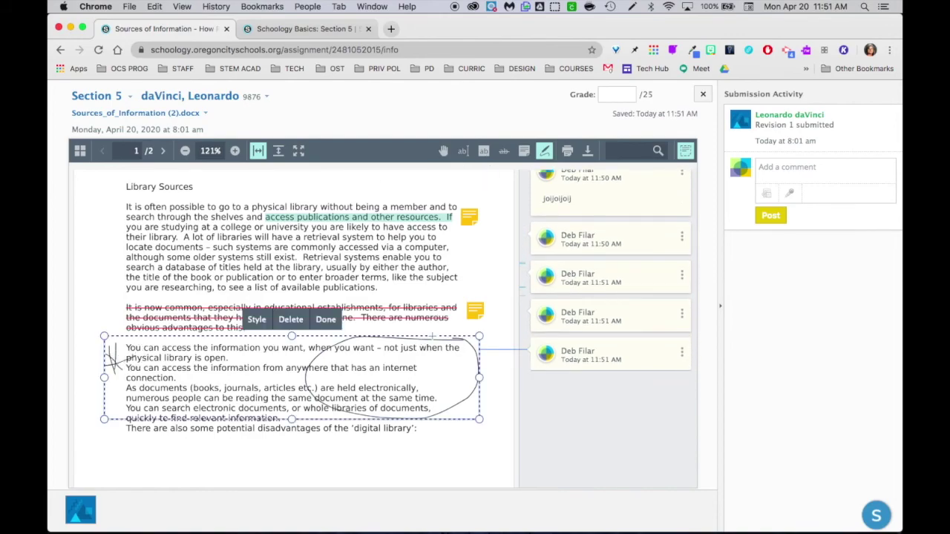
Style the freehand drawing in red with a 3pt line thickness.
{"action": "left_click", "coordinate": [254, 319]}
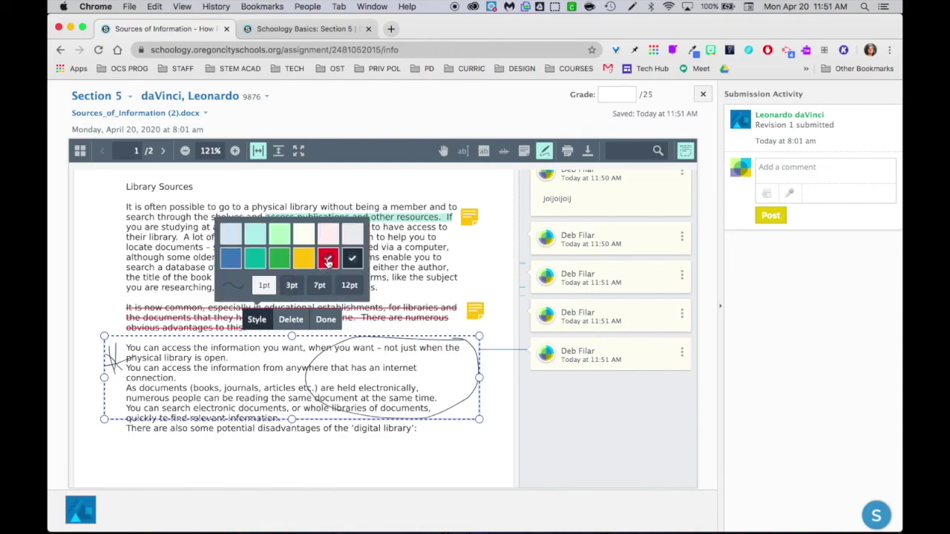
{"action": "left_click", "coordinate": [328, 260]}
{"action": "left_click", "coordinate": [292, 286]}
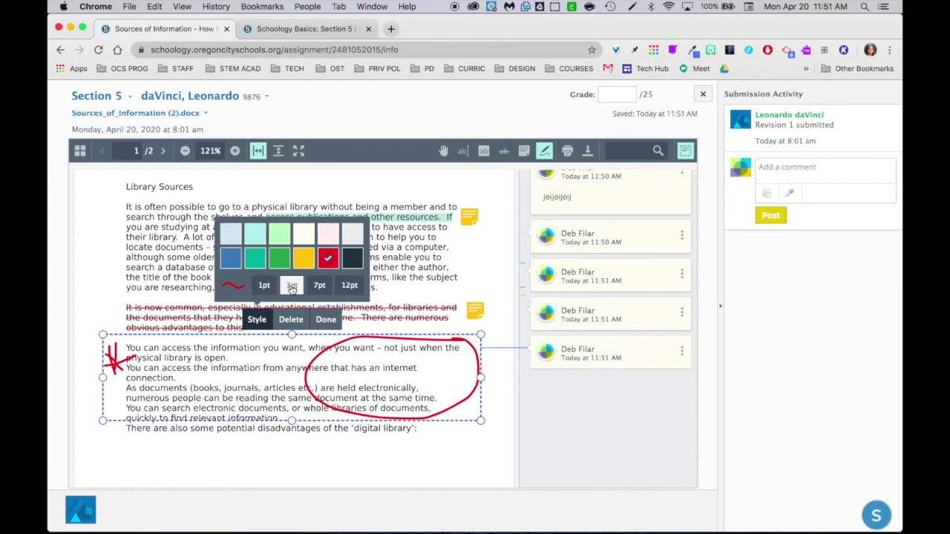
Finish styling the drawing and submit a grade of 15 out of 25 for the submission.
{"action": "left_click", "coordinate": [326, 319]}
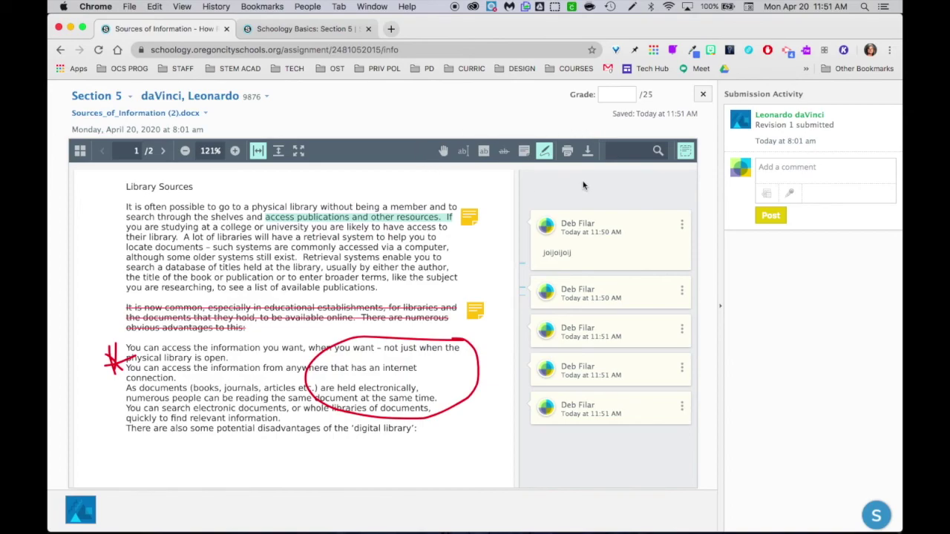
{"action": "left_click", "coordinate": [623, 98]}
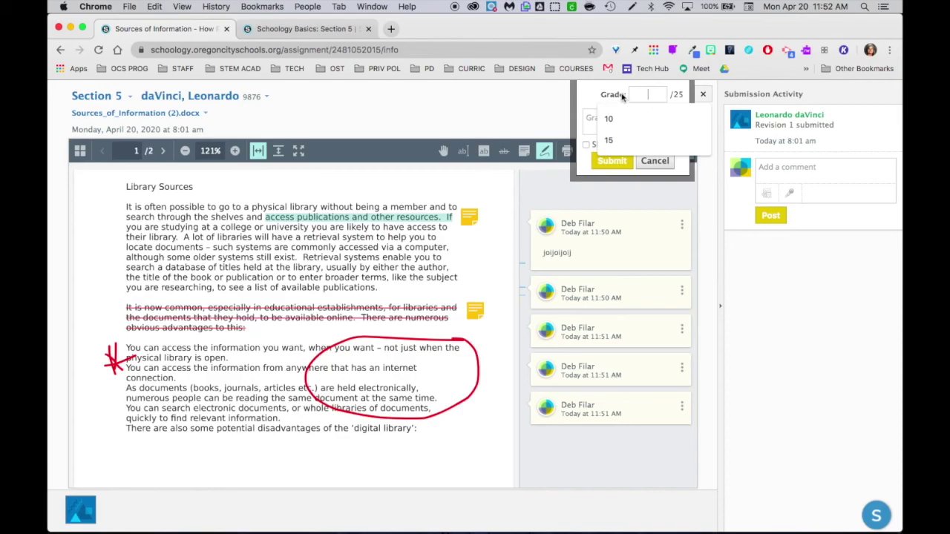
{"action": "left_click", "coordinate": [609, 138]}
{"action": "left_click", "coordinate": [612, 161]}
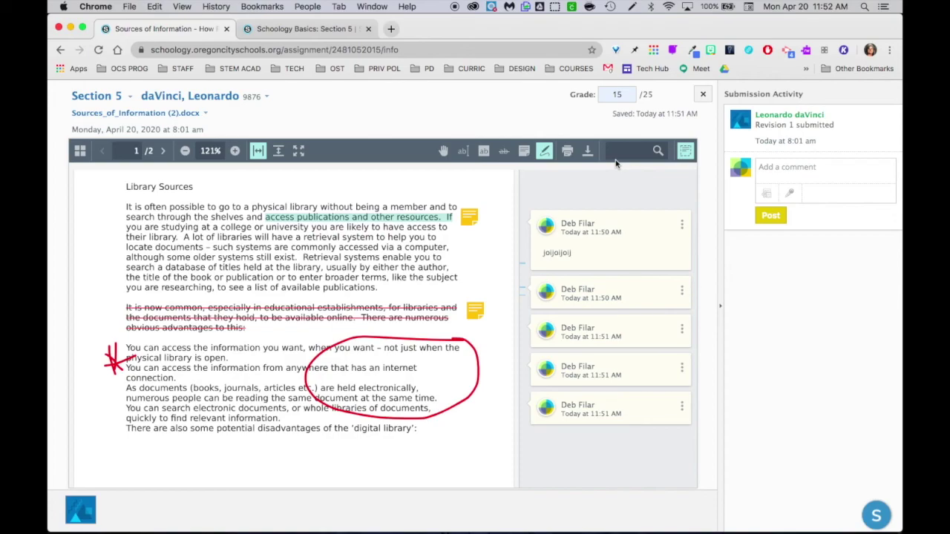
In the student account's tab, open the submitted "Sources of Information - How Reliable are They?" document and view the teacher's annotations.
{"action": "left_click", "coordinate": [301, 30]}
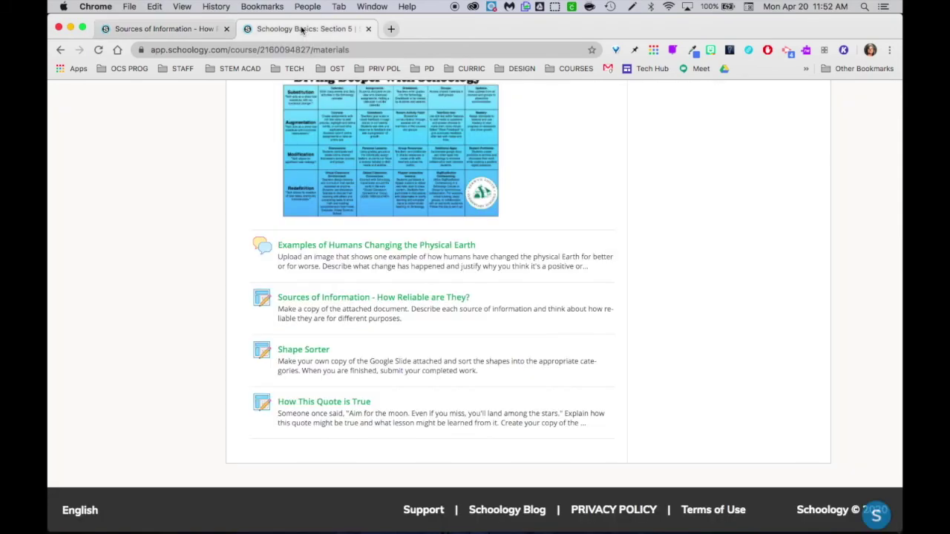
{"action": "left_click", "coordinate": [344, 303]}
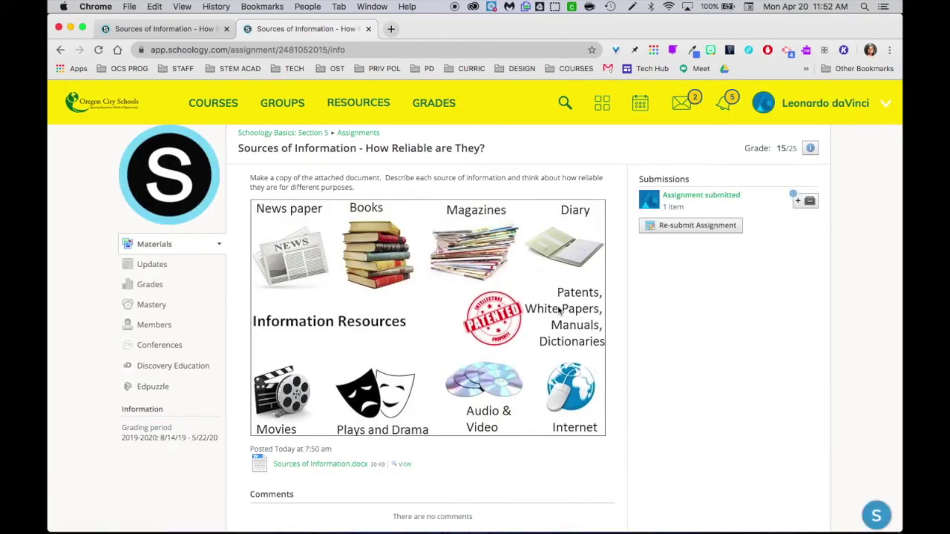
{"action": "left_click", "coordinate": [700, 195]}
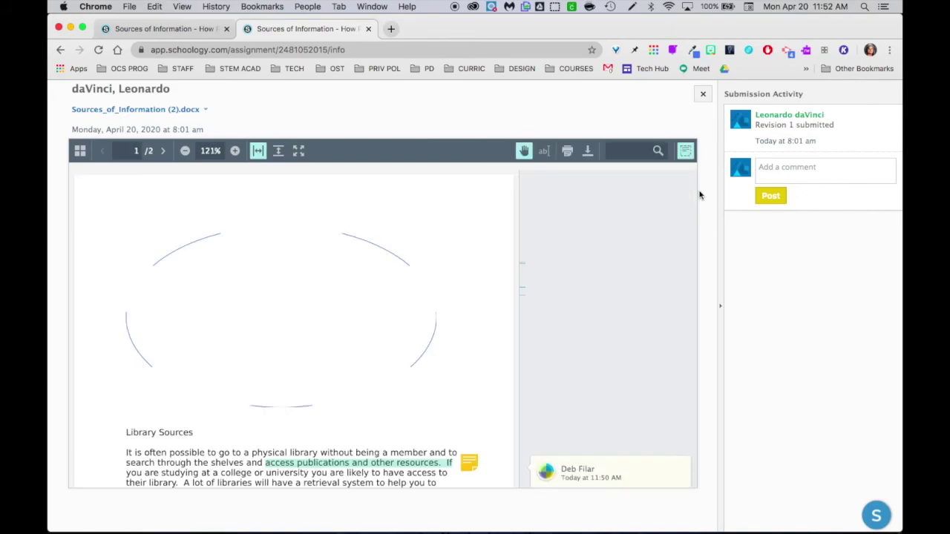
{"action": "scroll", "coordinate": [445, 276], "scroll_direction": "down", "scroll_amount": 5}
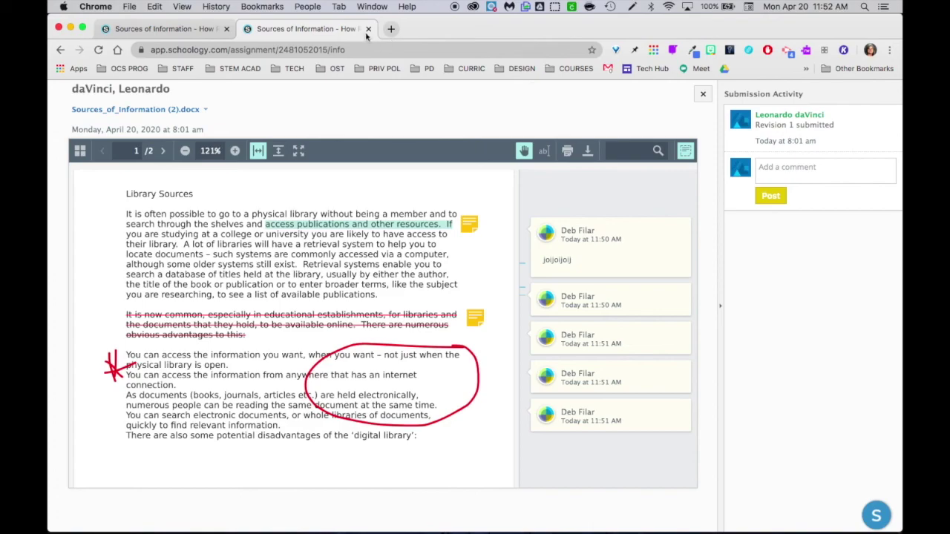
Return to the teacher's tab, view the recording types for a submission comment and close them without recording.
{"action": "left_click", "coordinate": [202, 26]}
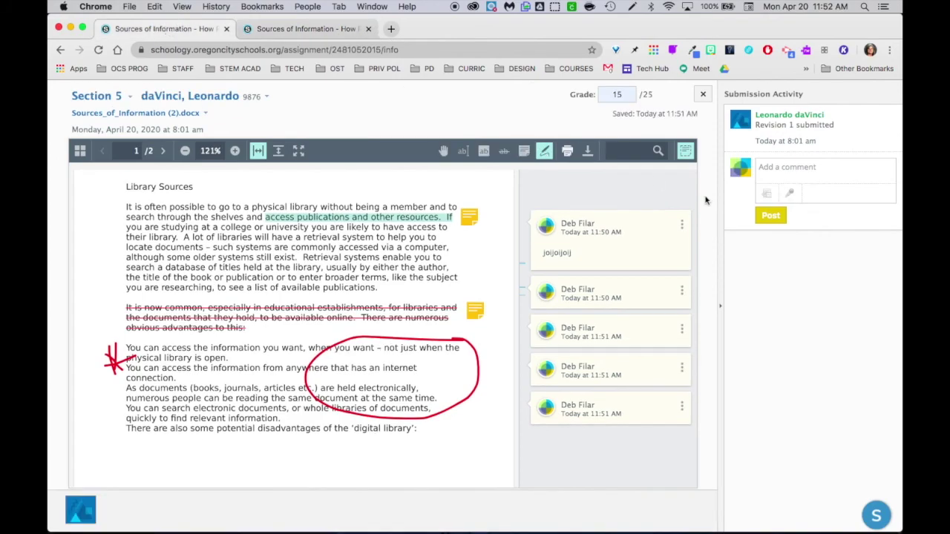
{"action": "left_click", "coordinate": [789, 194]}
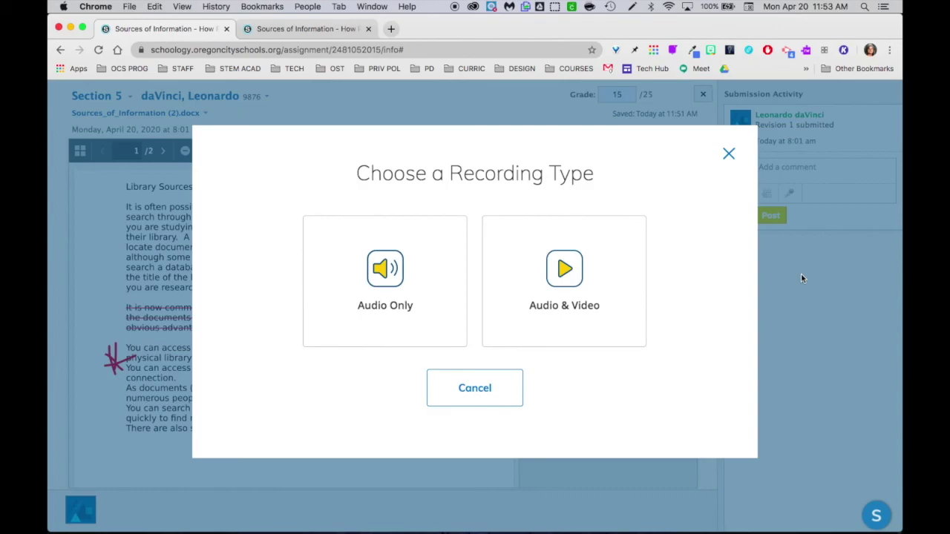
{"action": "left_click", "coordinate": [503, 387]}
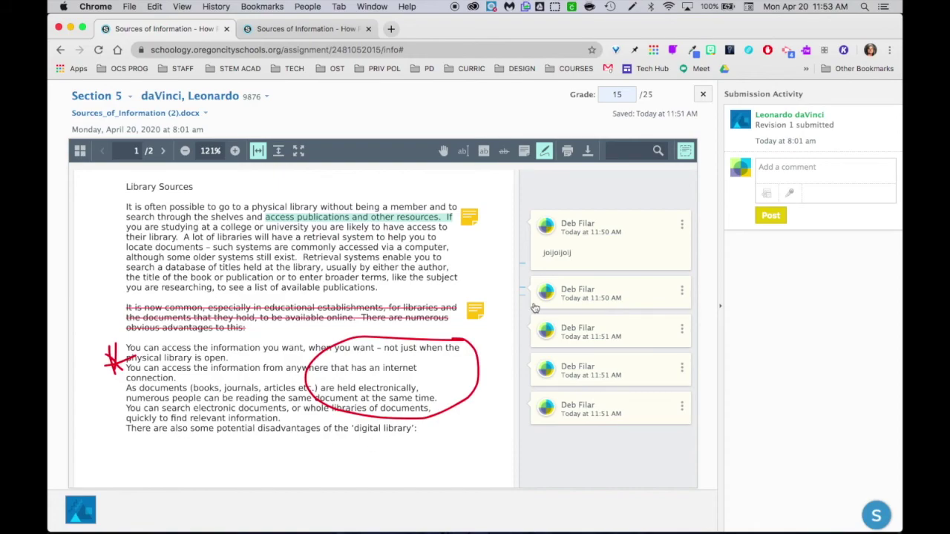
Close the submission viewer and open the Shape Sorter assignment from the course materials.
{"action": "left_click", "coordinate": [702, 95]}
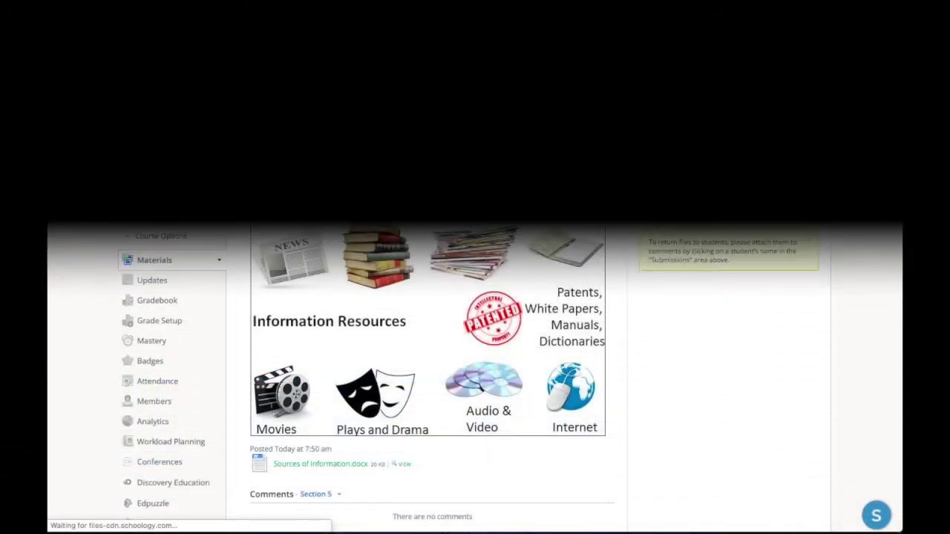
{"action": "scroll", "coordinate": [400, 338], "scroll_direction": "down", "scroll_amount": 10}
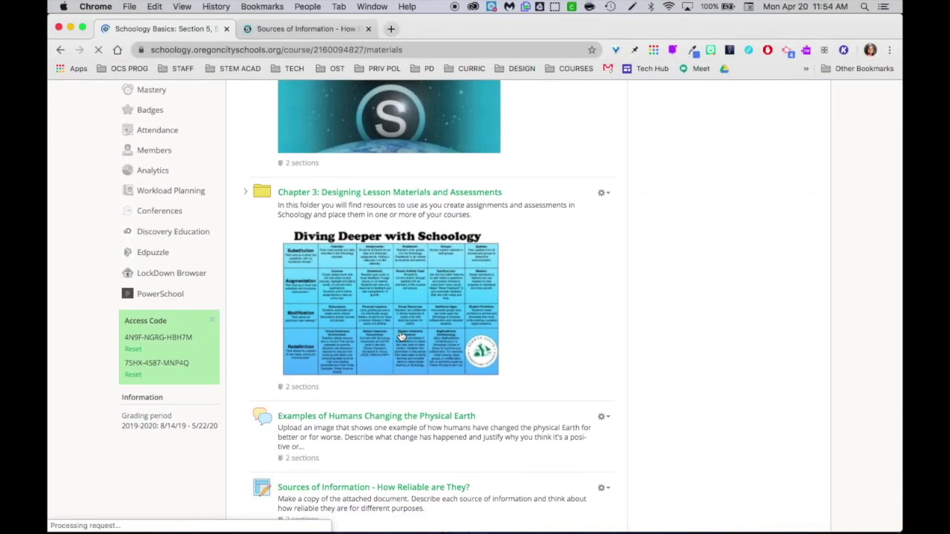
{"action": "scroll", "coordinate": [400, 333], "scroll_direction": "down", "scroll_amount": 3}
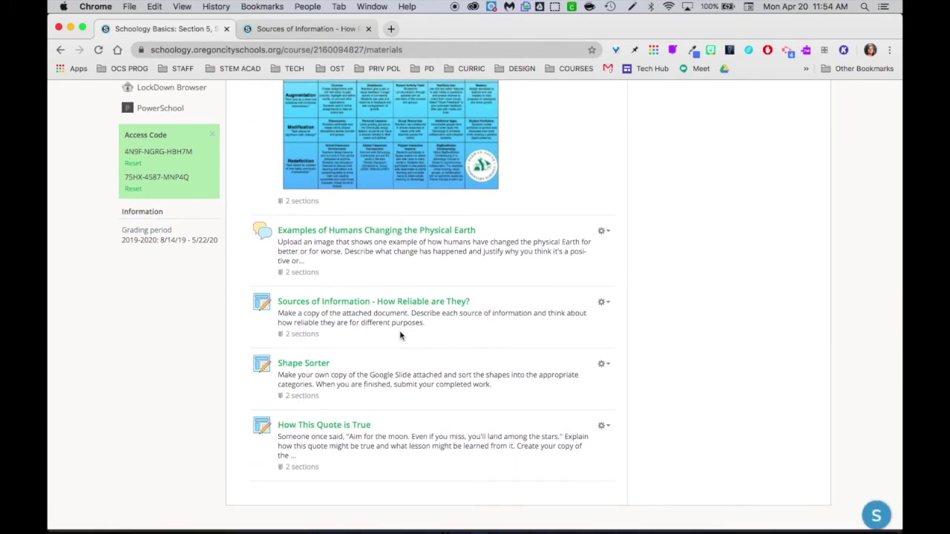
{"action": "left_click", "coordinate": [297, 365]}
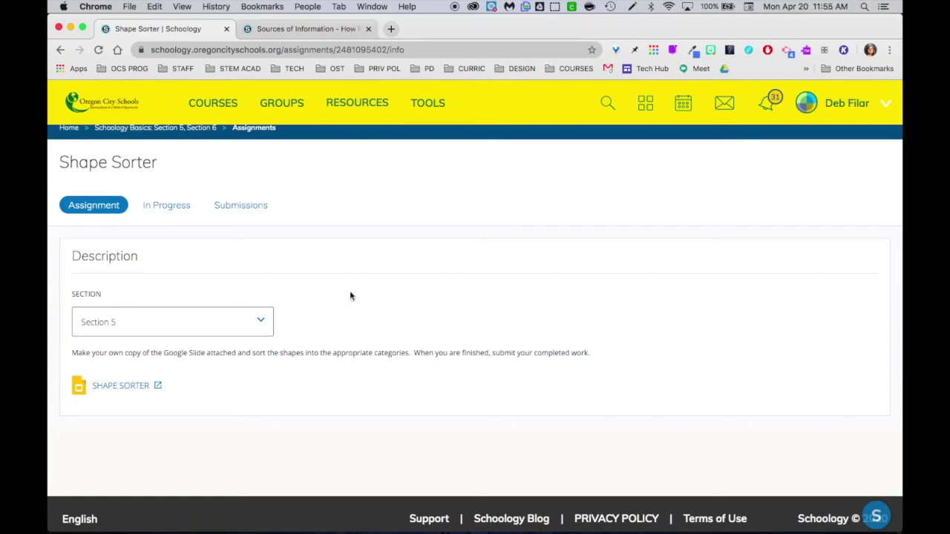
View the assignment's in-progress work, then open the student's submitted Shape Sorter slide.
{"action": "left_click", "coordinate": [166, 206]}
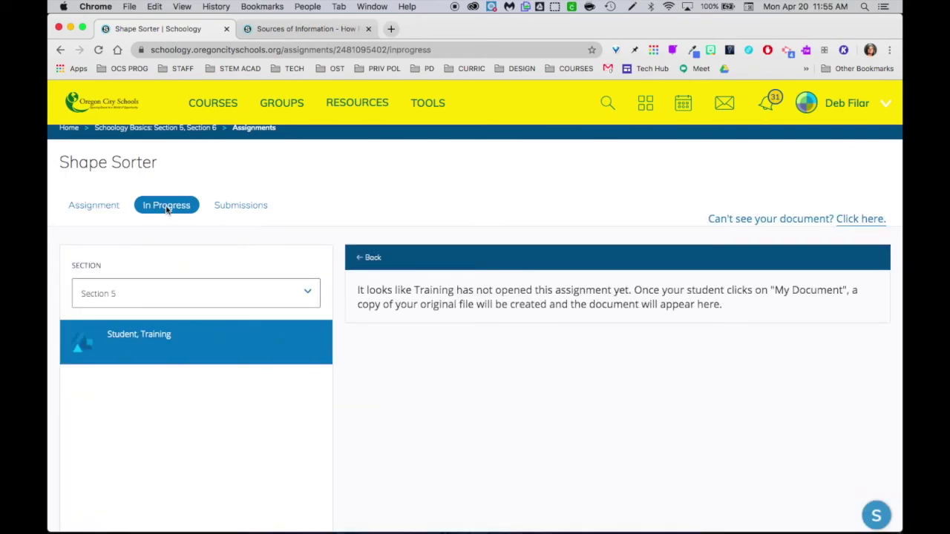
{"action": "left_click", "coordinate": [249, 205]}
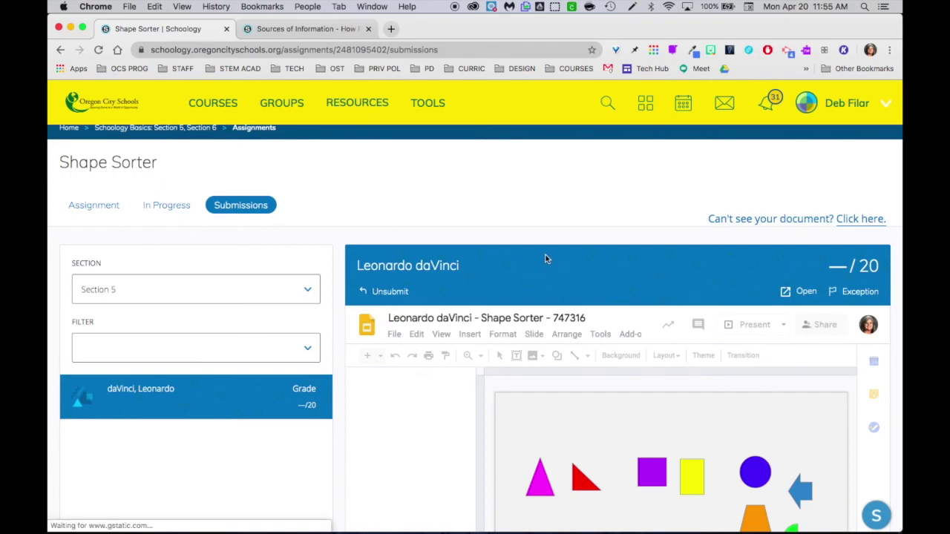
{"action": "scroll", "coordinate": [546, 256], "scroll_direction": "down", "scroll_amount": 5}
{"action": "scroll", "coordinate": [545, 258], "scroll_direction": "up", "scroll_amount": 2}
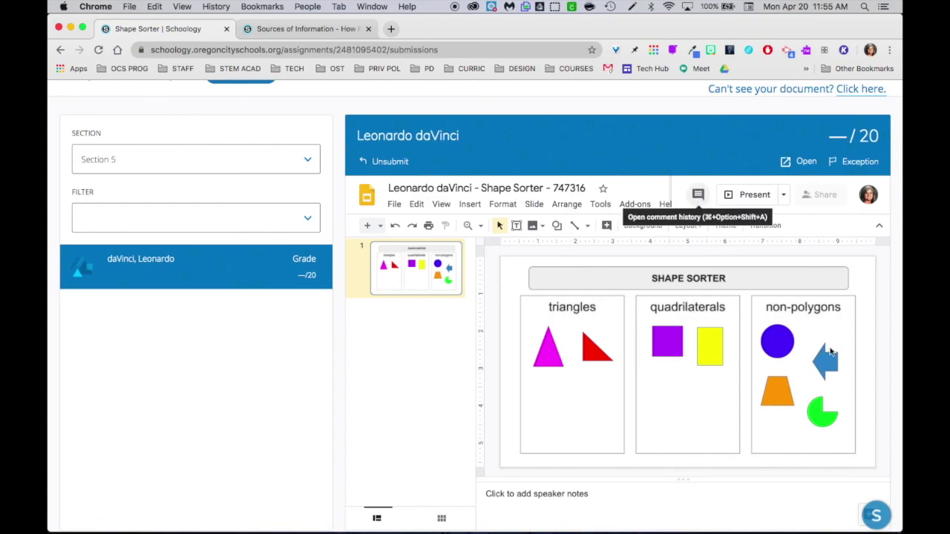
Post the comment "You might want to check out your quadrilateral column. You are missing something." on the slide.
{"action": "left_click", "coordinate": [697, 197]}
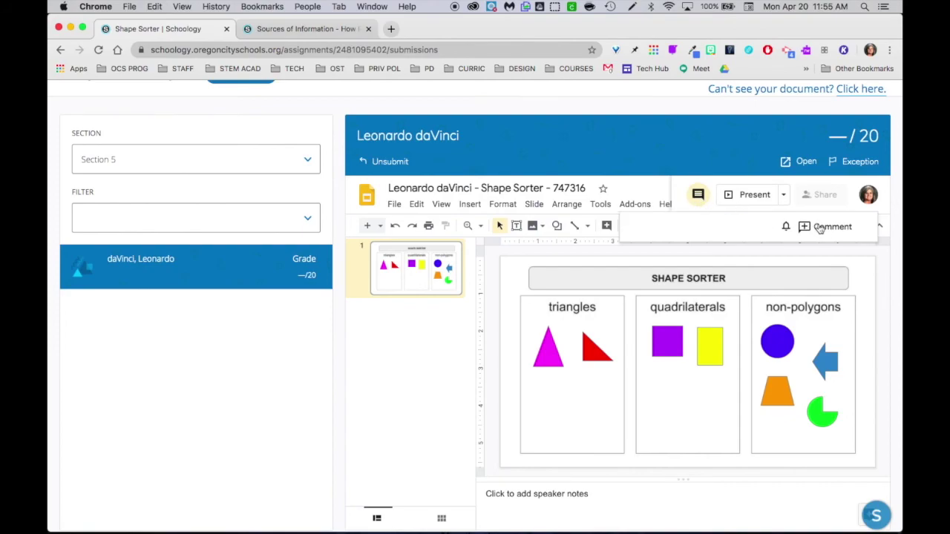
{"action": "left_click", "coordinate": [826, 226]}
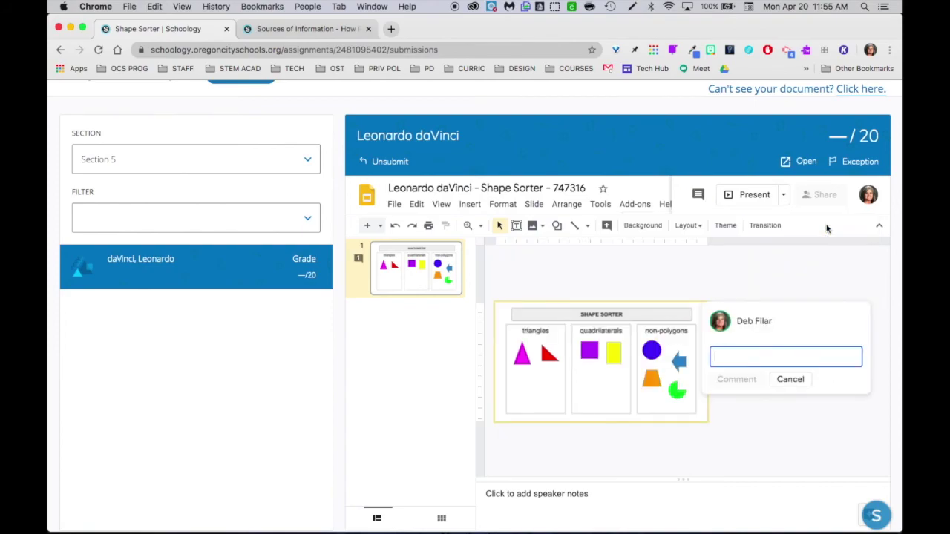
{"action": "type", "text": "You"}
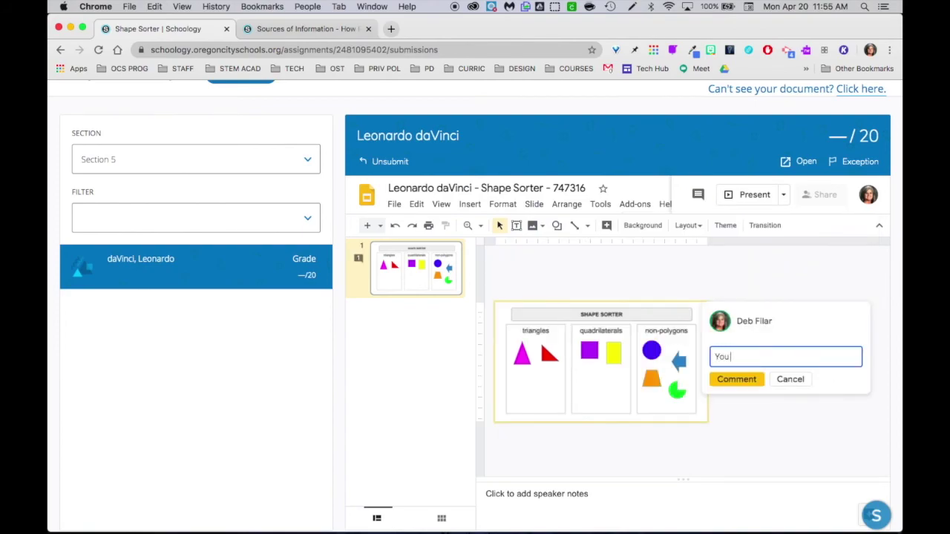
{"action": "type", "text": " might want to check out your quadrilateral column.  You are missing something."}
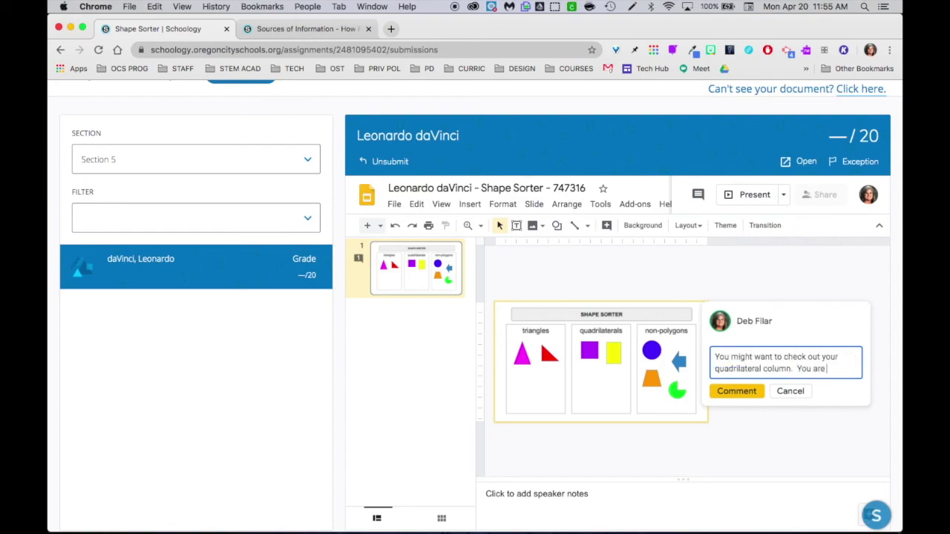
{"action": "left_click", "coordinate": [736, 404]}
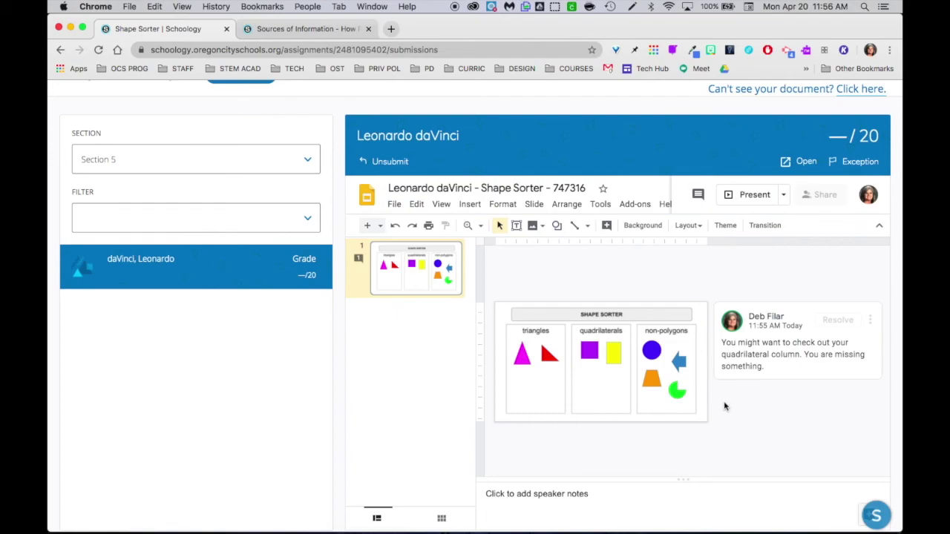
In the student account's tab, open the Shape Sorter assignment and display the student's own document with the teacher's comment.
{"action": "left_click", "coordinate": [306, 29]}
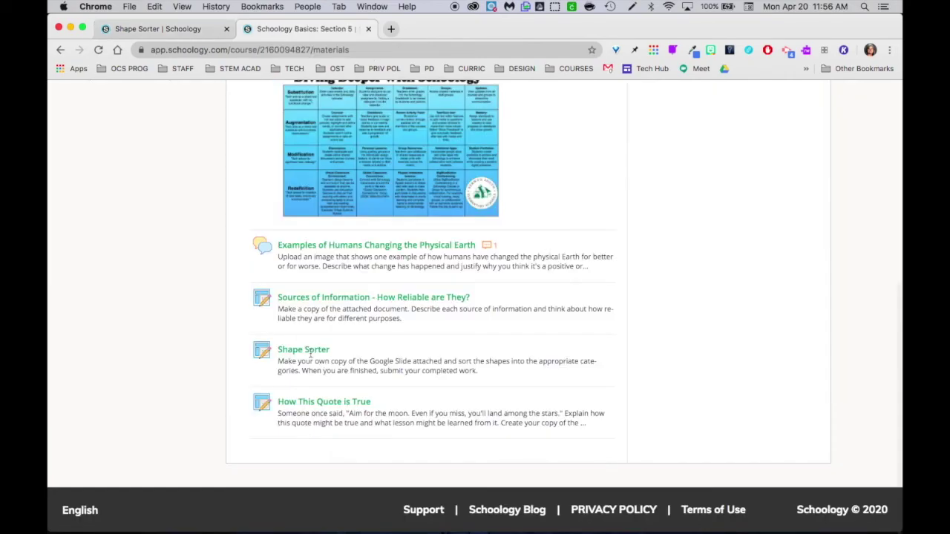
{"action": "left_click", "coordinate": [301, 351]}
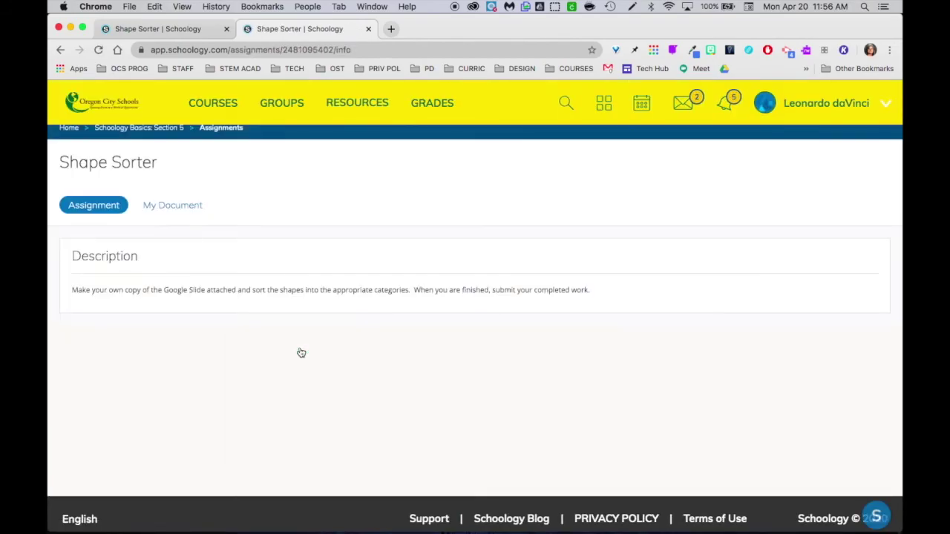
{"action": "left_click", "coordinate": [178, 210]}
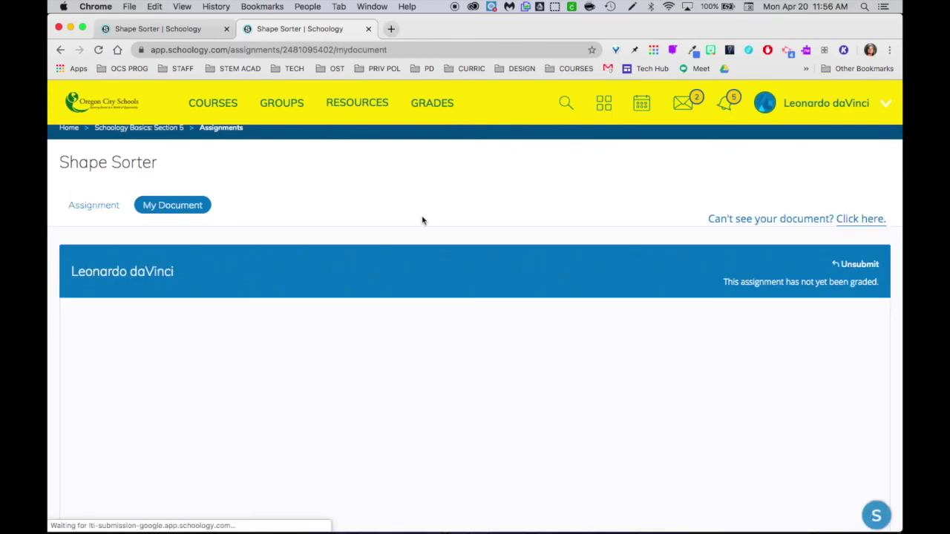
{"action": "scroll", "coordinate": [421, 220], "scroll_direction": "down", "scroll_amount": 3}
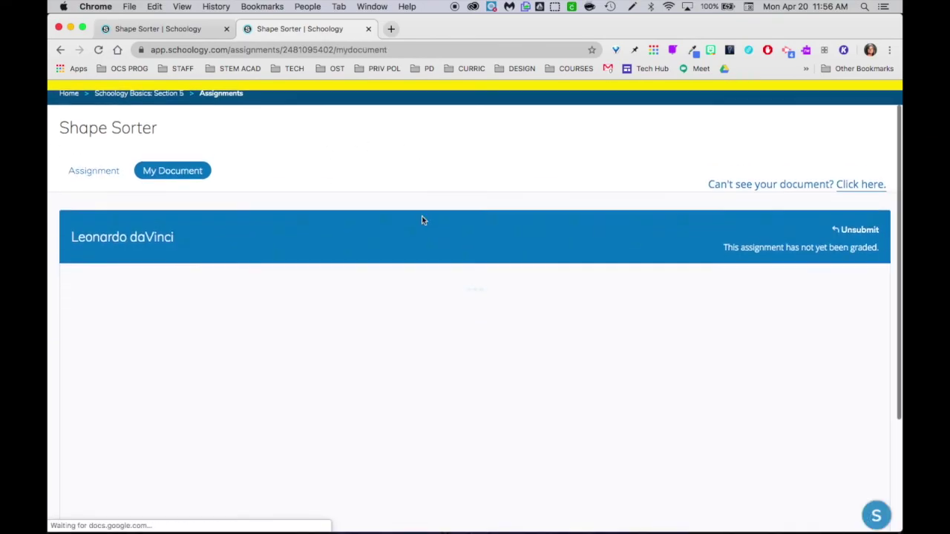
{"action": "scroll", "coordinate": [421, 220], "scroll_direction": "down", "scroll_amount": 1}
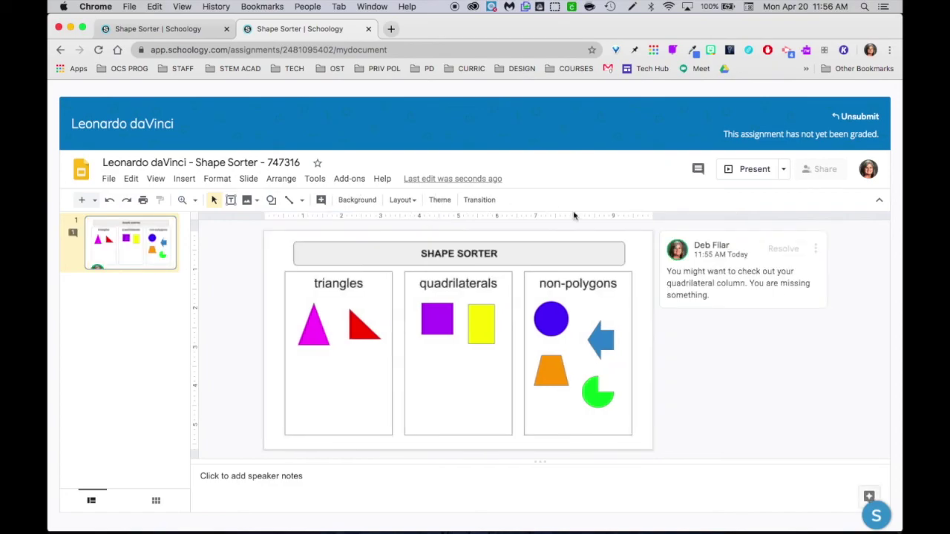
Inspect the teacher's comment and the orange trapezoid under non-polygons, and open a reply to the comment without posting it.
{"action": "left_click", "coordinate": [727, 294]}
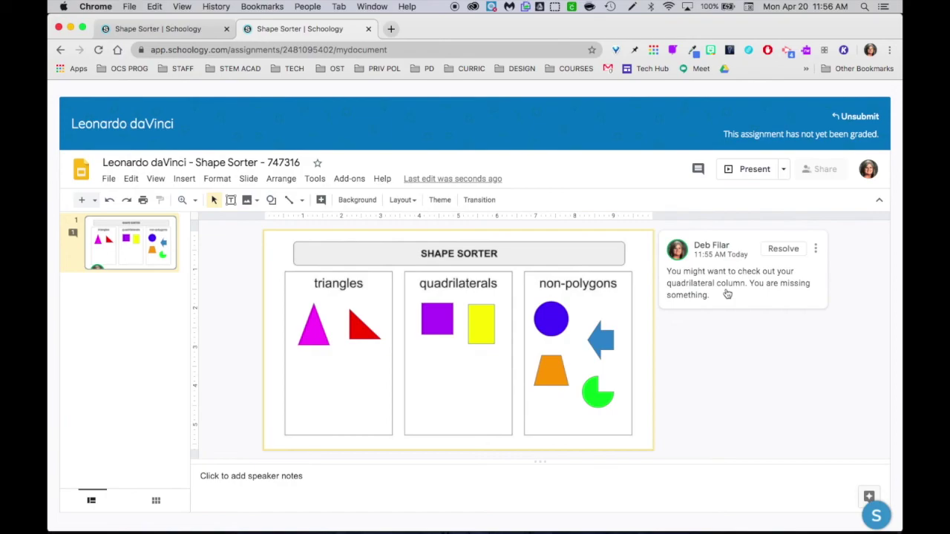
{"action": "mouse_move", "coordinate": [551, 371]}
{"action": "left_mouse_down"}
{"action": "mouse_move", "coordinate": [463, 380]}
{"action": "mouse_move", "coordinate": [552, 371]}
{"action": "left_mouse_up"}
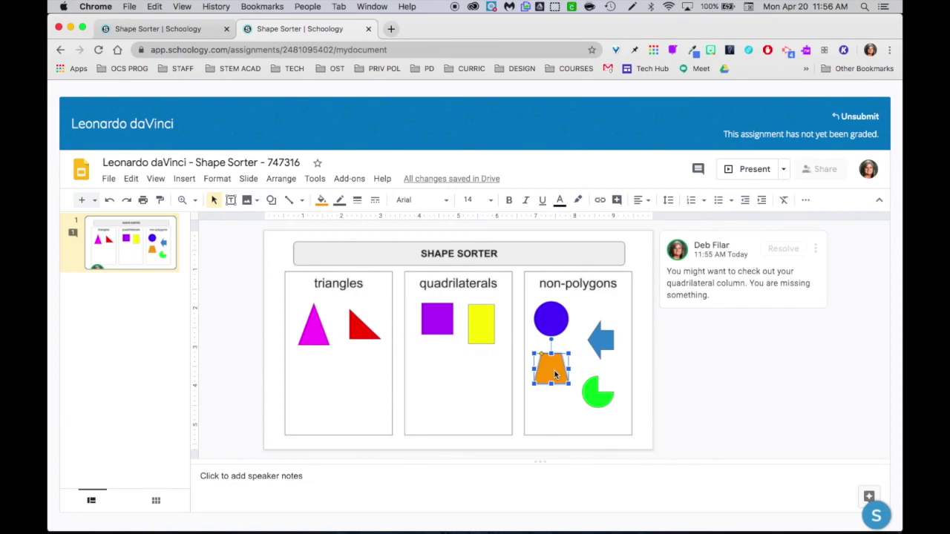
{"action": "left_click", "coordinate": [637, 376]}
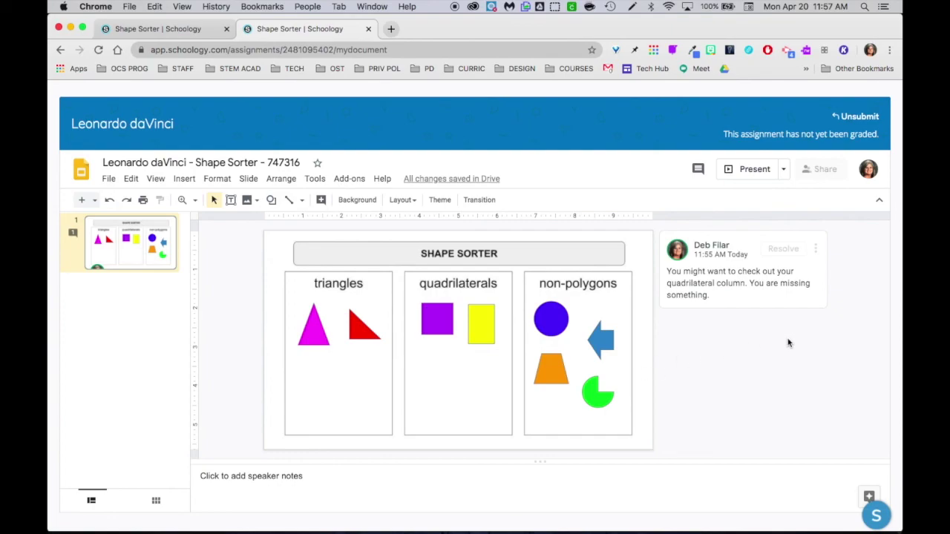
{"action": "left_click", "coordinate": [738, 300]}
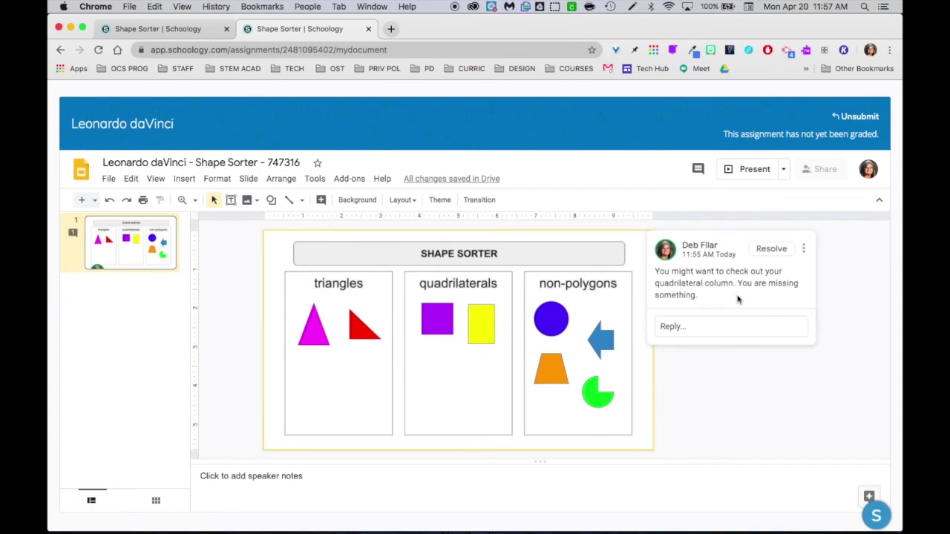
{"action": "left_click", "coordinate": [671, 328]}
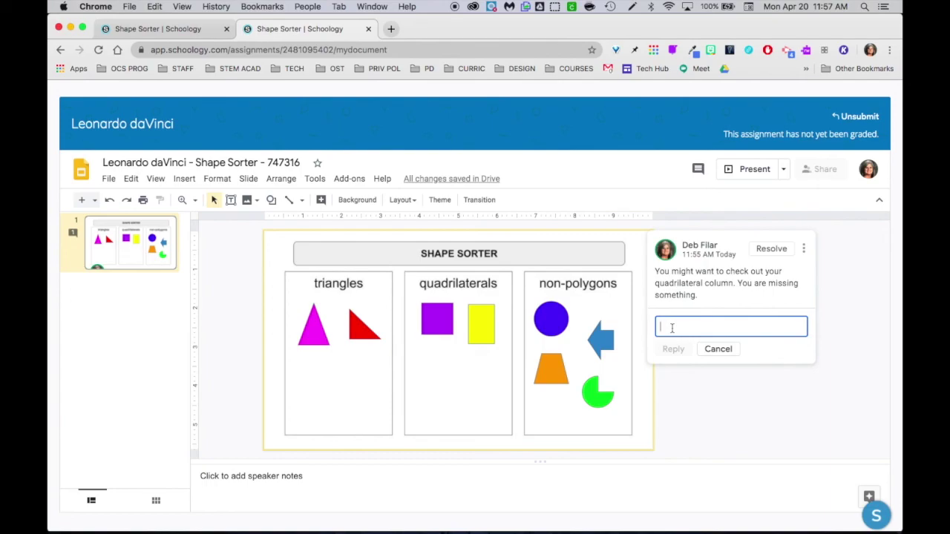
{"action": "left_click", "coordinate": [718, 349]}
Go back from the teacher's Shape Sorter tab to the course materials and open the in-progress work for How This Quote is True.
{"action": "left_click", "coordinate": [122, 27]}
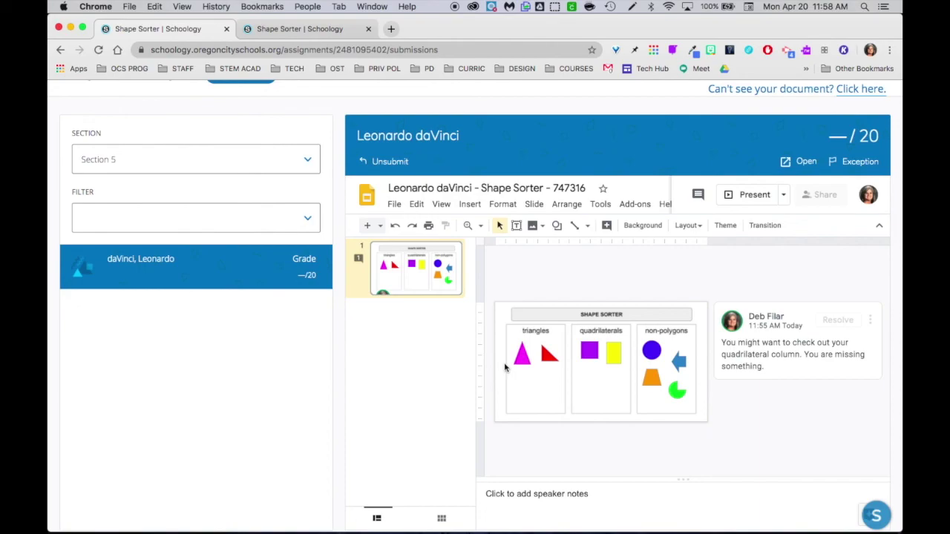
{"action": "scroll", "coordinate": [246, 171], "scroll_direction": "up", "scroll_amount": 4}
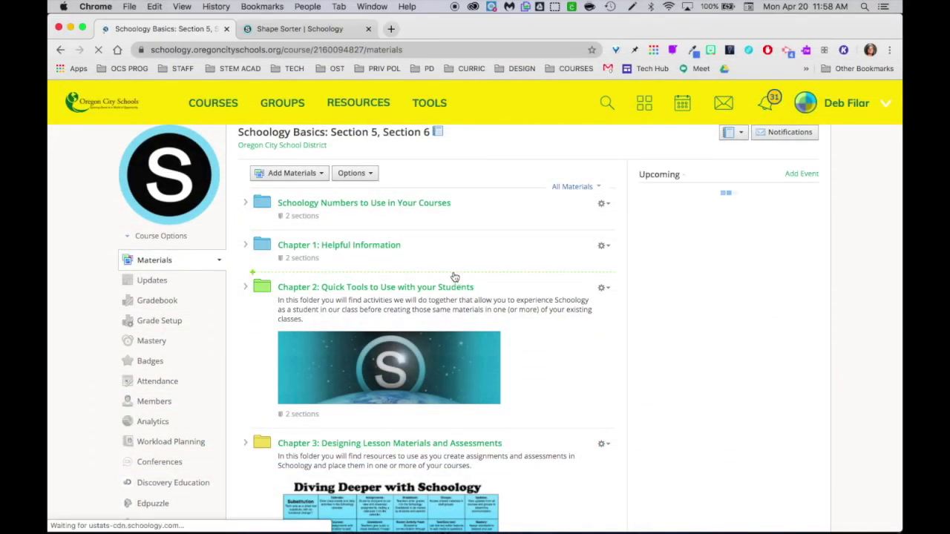
{"action": "scroll", "coordinate": [455, 277], "scroll_direction": "down", "scroll_amount": 10}
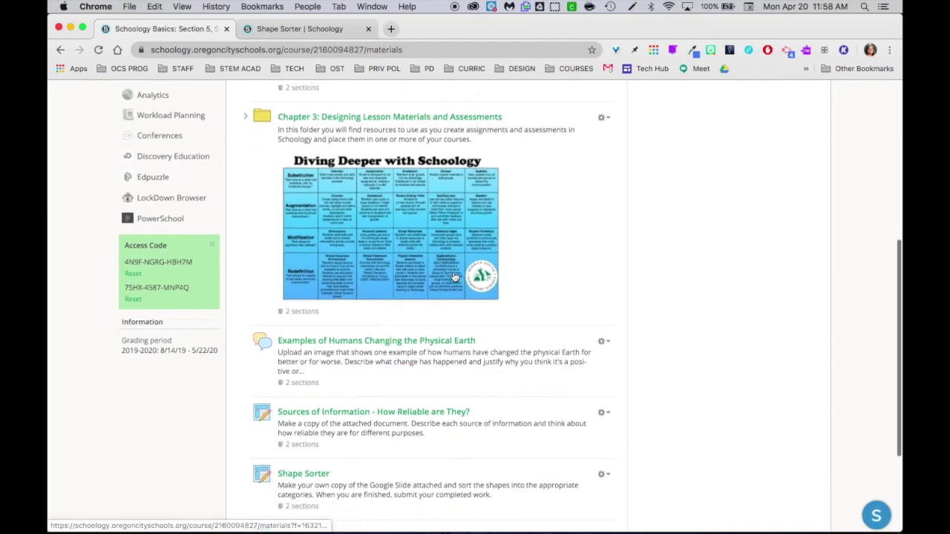
{"action": "scroll", "coordinate": [455, 277], "scroll_direction": "down", "scroll_amount": 5}
{"action": "left_click", "coordinate": [313, 390]}
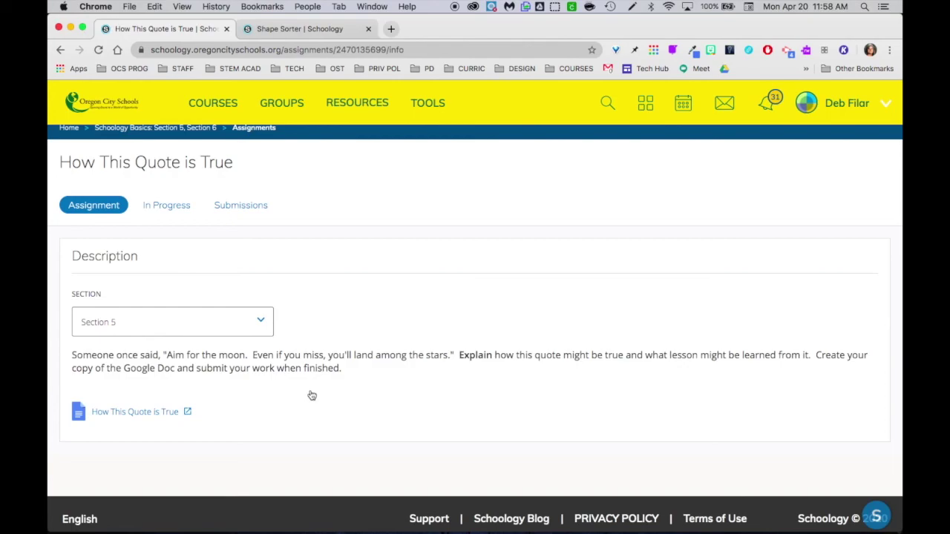
{"action": "left_click", "coordinate": [167, 207]}
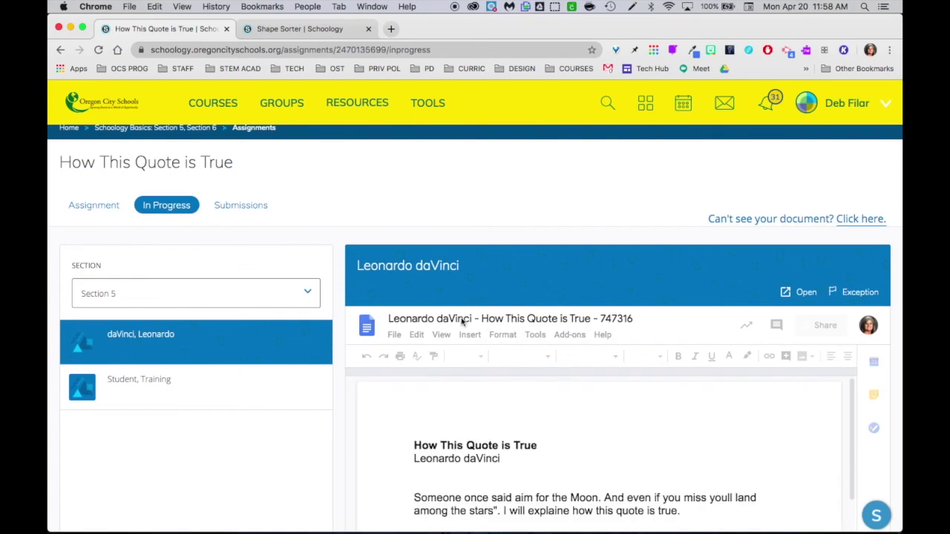
Open the student's How This Quote is True document in its own tab, with Shape Sorter closed and the Keep notes shown beside the text.
{"action": "scroll", "coordinate": [461, 319], "scroll_direction": "down", "scroll_amount": 4}
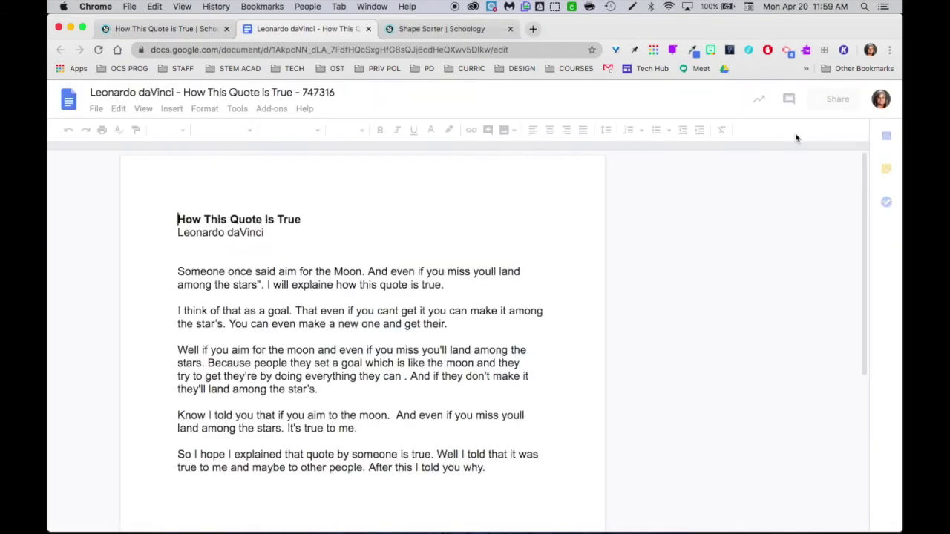
{"action": "left_click", "coordinate": [511, 30]}
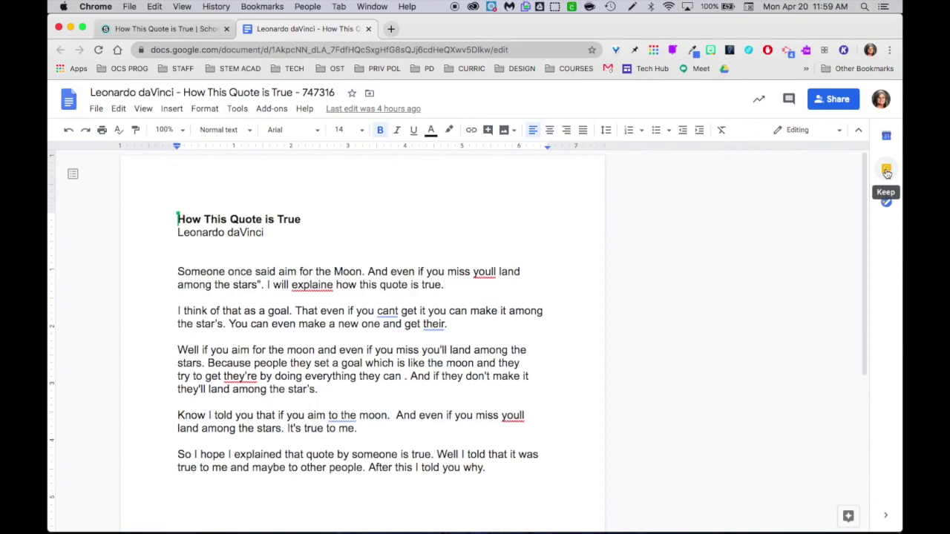
{"action": "left_click", "coordinate": [886, 171]}
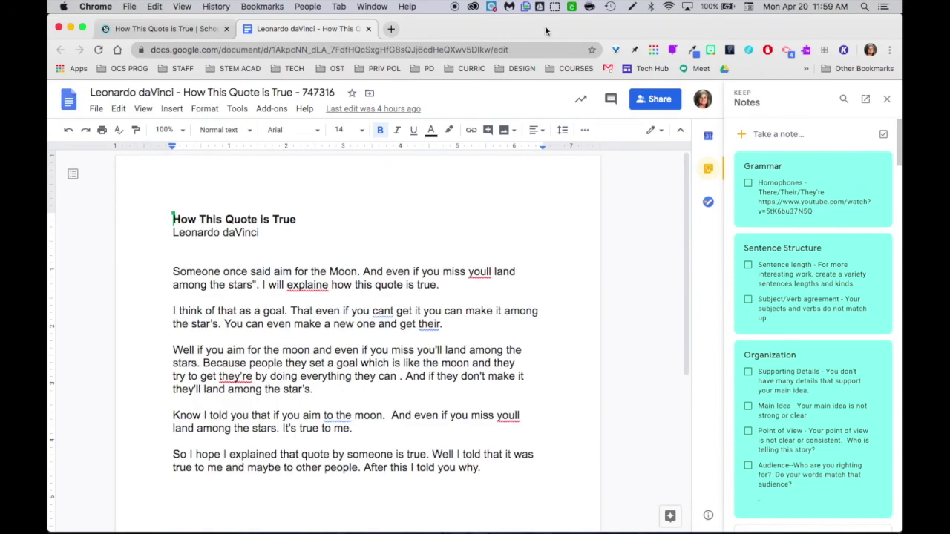
Open keep.google.com in a new browser tab and look through the saved notes.
{"action": "left_click", "coordinate": [391, 29]}
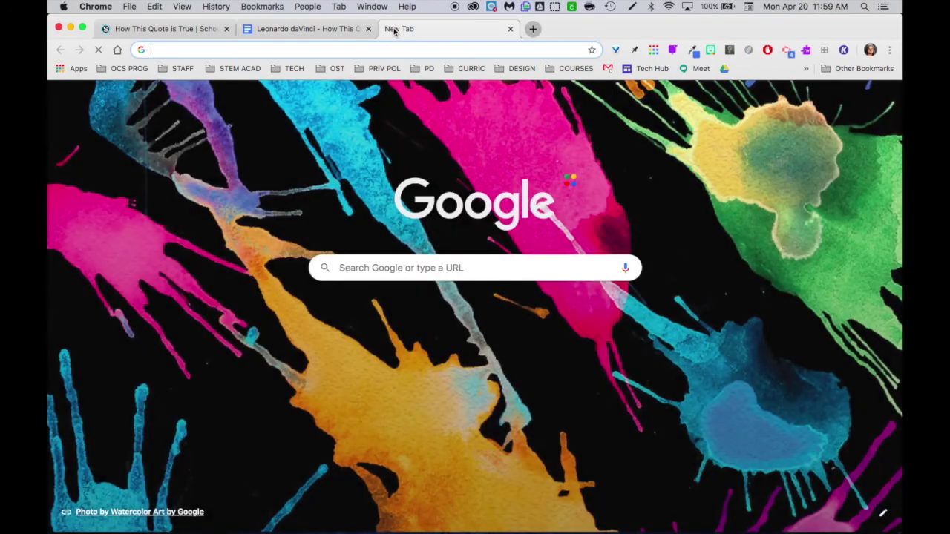
{"action": "type", "text": "keep.google.com"}
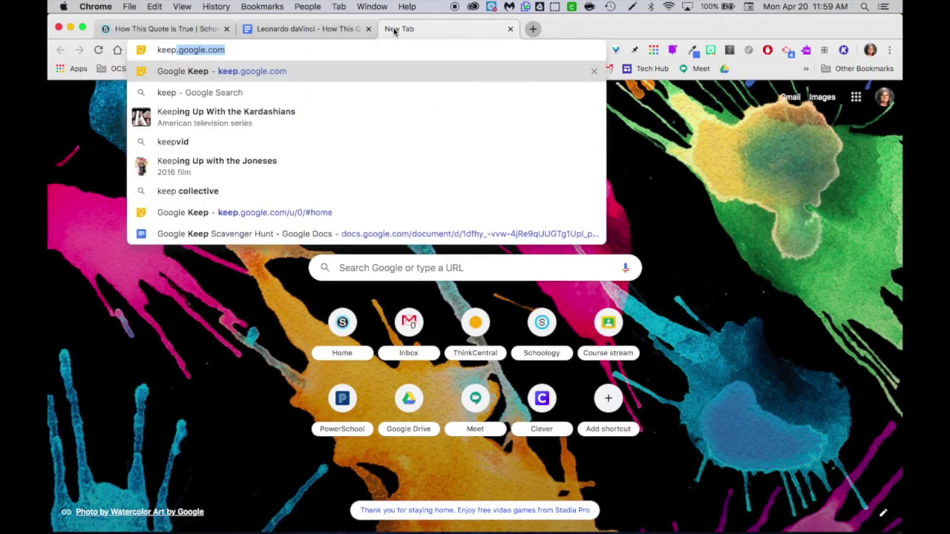
{"action": "key", "text": "Return"}
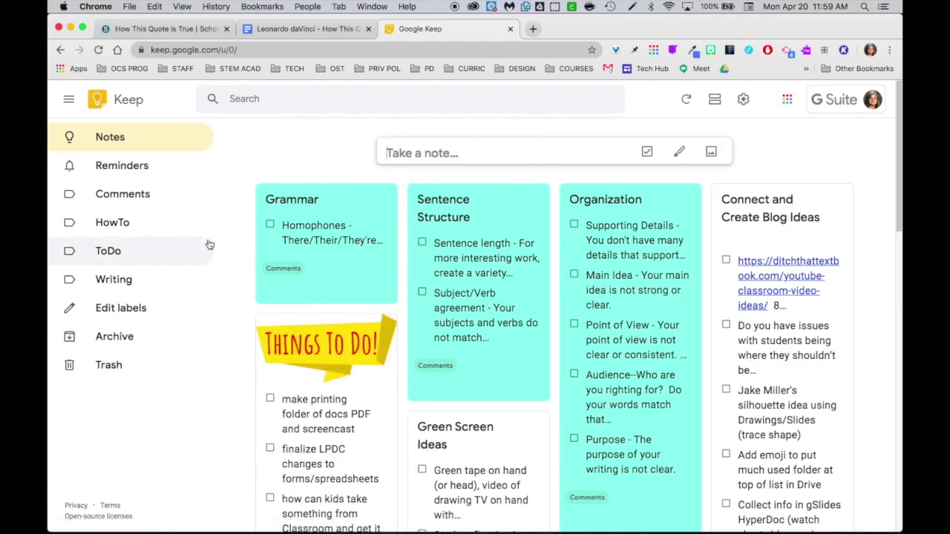
{"action": "scroll", "coordinate": [209, 245], "scroll_direction": "down", "scroll_amount": 5}
{"action": "scroll", "coordinate": [209, 245], "scroll_direction": "down", "scroll_amount": 10}
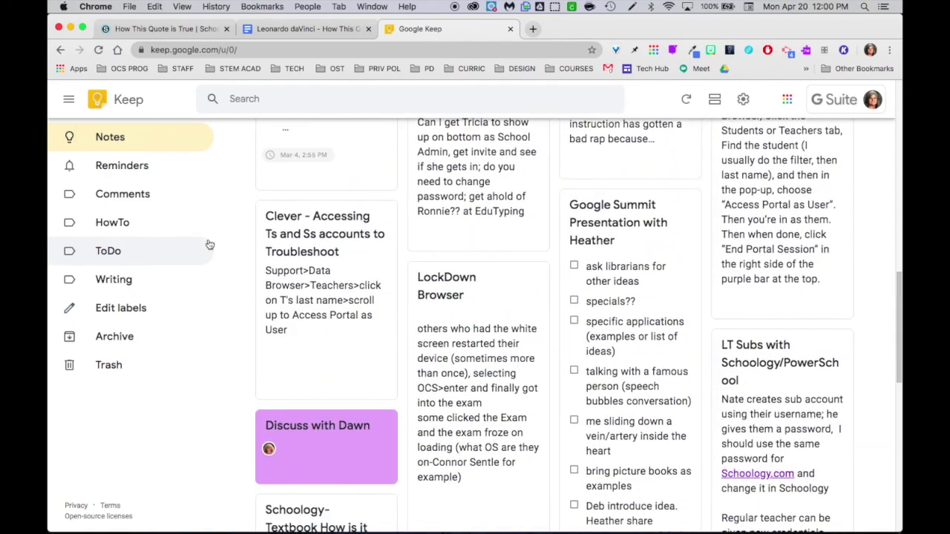
{"action": "scroll", "coordinate": [210, 245], "scroll_direction": "up", "scroll_amount": 10}
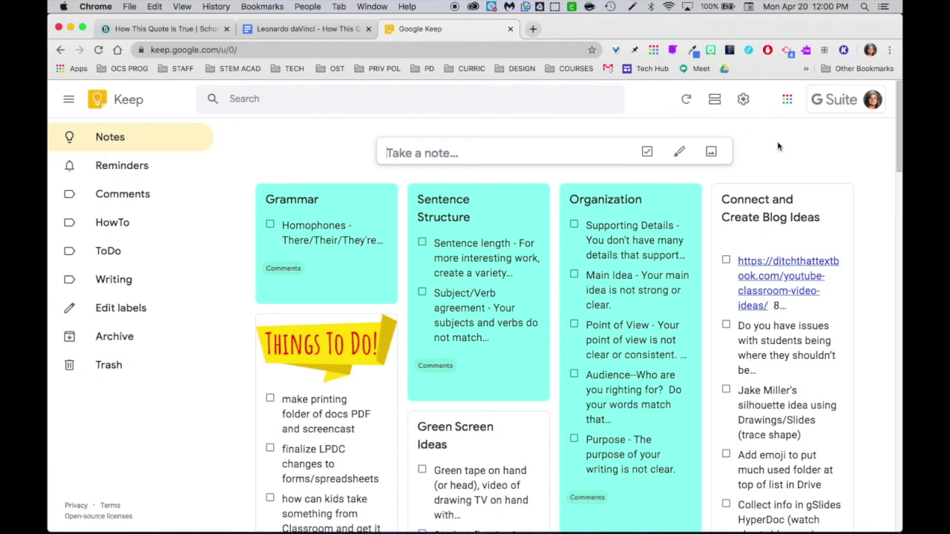
{"action": "mouse_move", "coordinate": [323, 210]}
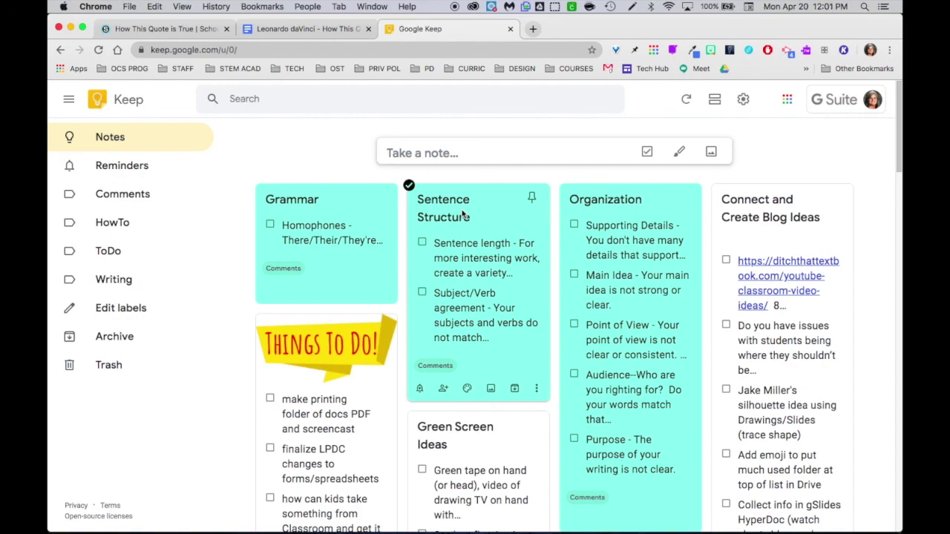
Create a checklist note titled "Punctuation" with the item "Proper nouns need to be capitalized.".
{"action": "left_click", "coordinate": [647, 152]}
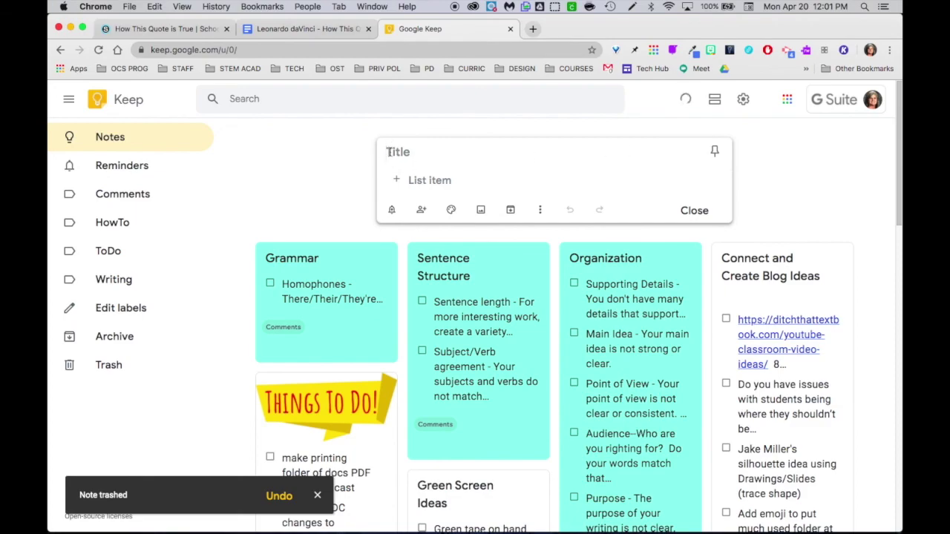
{"action": "type", "text": "Punctuation"}
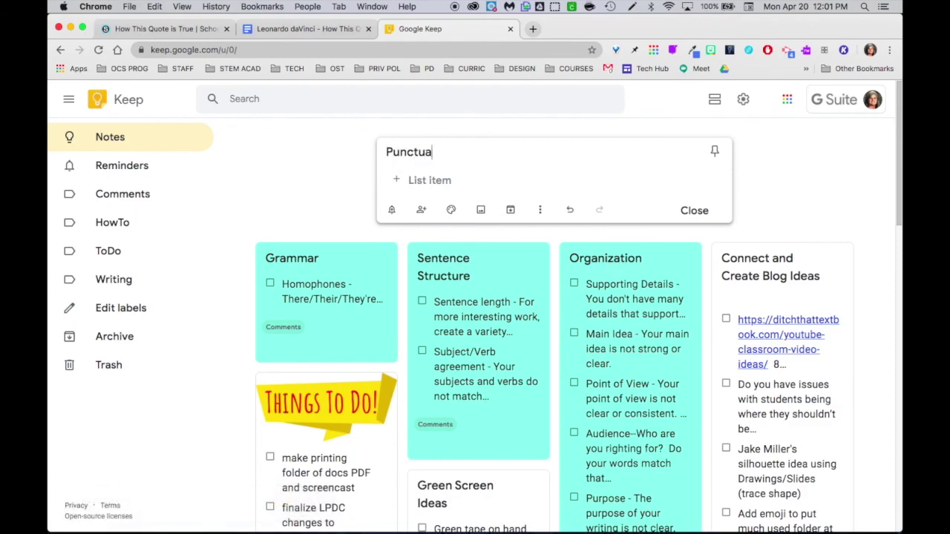
{"action": "left_click", "coordinate": [409, 181]}
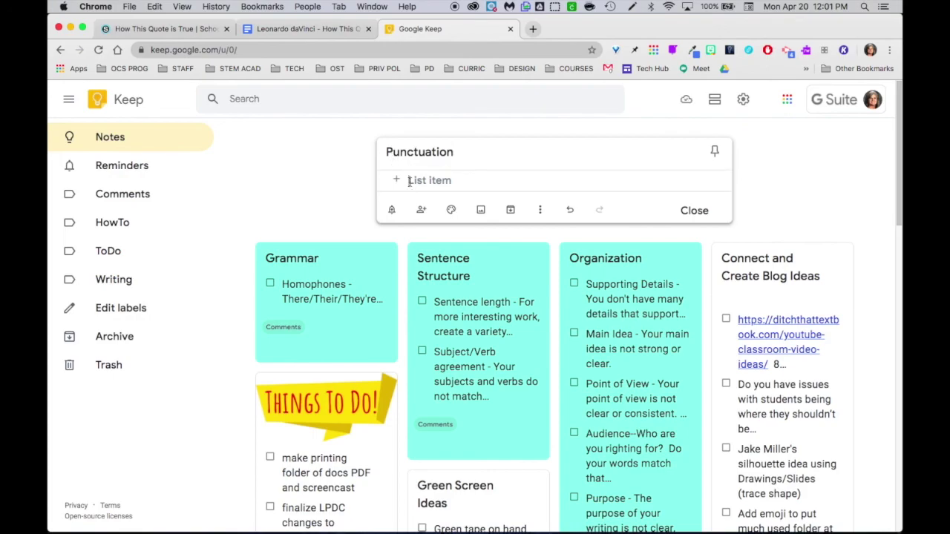
{"action": "type", "text": "Proper noun"}
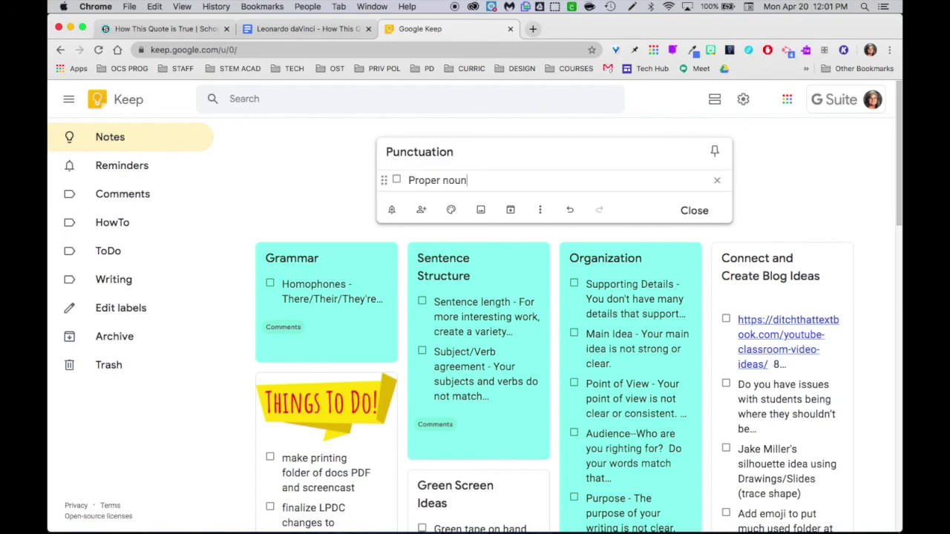
{"action": "type", "text": "s need to be ca"}
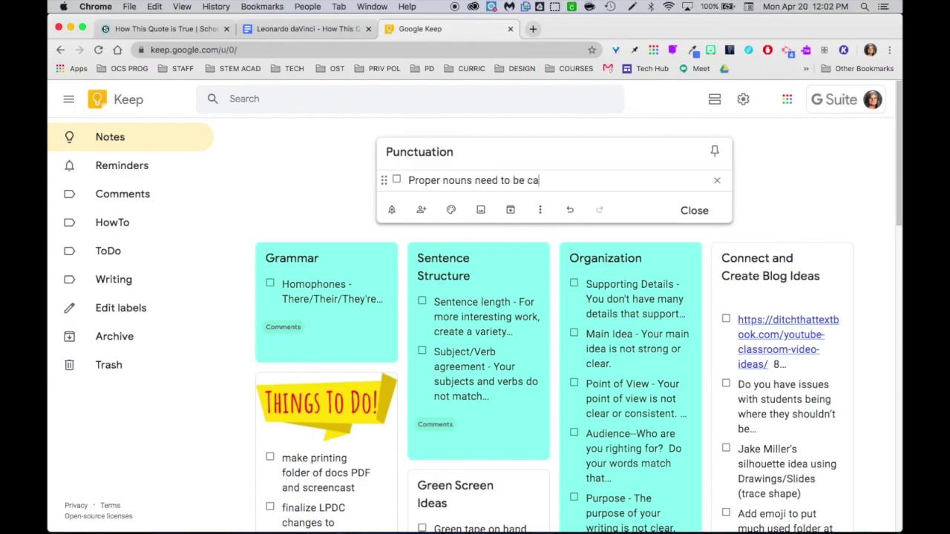
{"action": "type", "text": "pitalized."}
{"action": "left_click", "coordinate": [433, 195]}
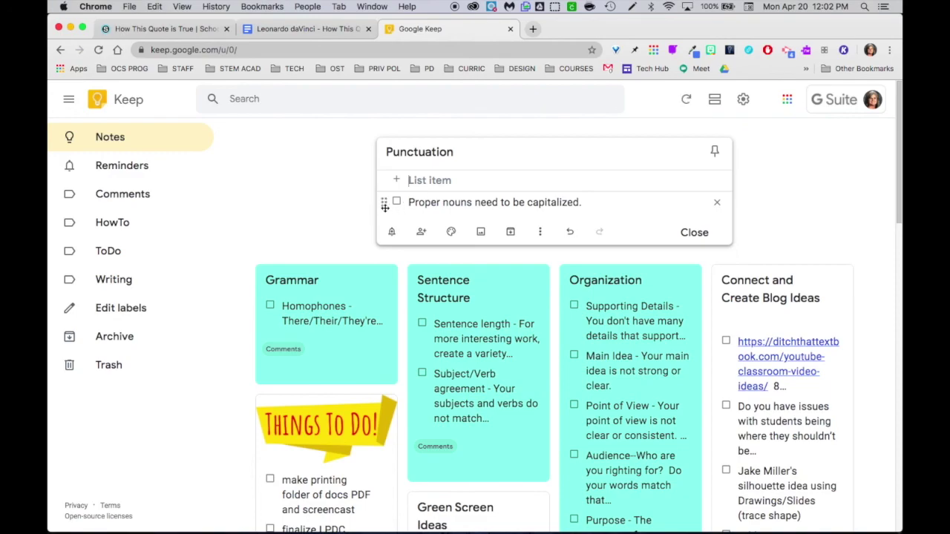
{"action": "mouse_move", "coordinate": [383, 203]}
{"action": "left_mouse_down"}
{"action": "mouse_move", "coordinate": [381, 176]}
{"action": "mouse_move", "coordinate": [388, 213]}
{"action": "mouse_move", "coordinate": [401, 190]}
{"action": "mouse_move", "coordinate": [394, 184]}
{"action": "mouse_move", "coordinate": [387, 198]}
{"action": "left_mouse_up"}
Colour the Punctuation note teal like the other feedback notes and give it the Comments label.
{"action": "mouse_move", "coordinate": [451, 232]}
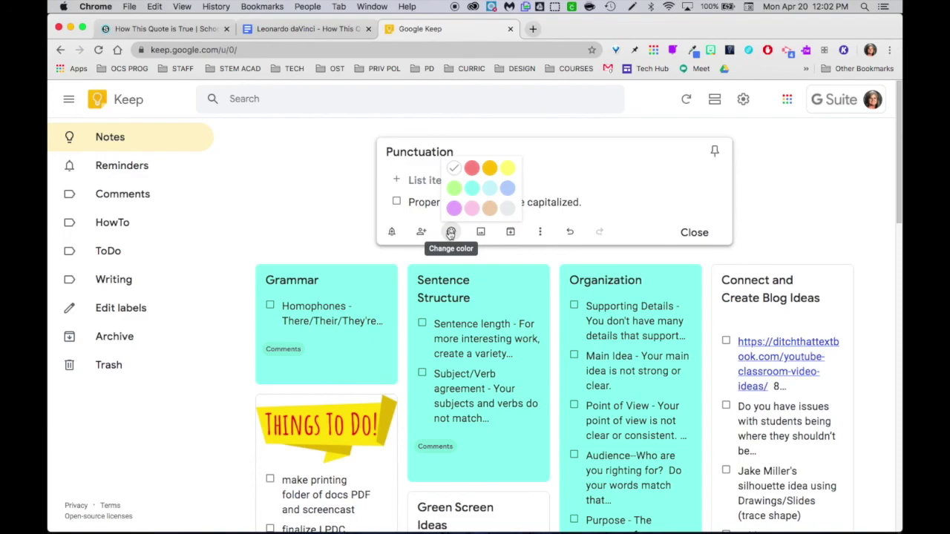
{"action": "left_click", "coordinate": [472, 189]}
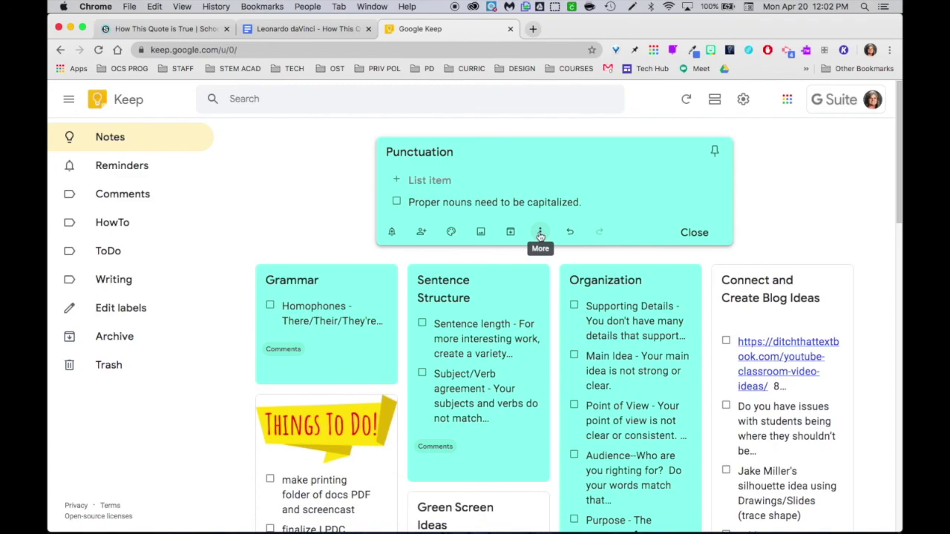
{"action": "left_click", "coordinate": [540, 233]}
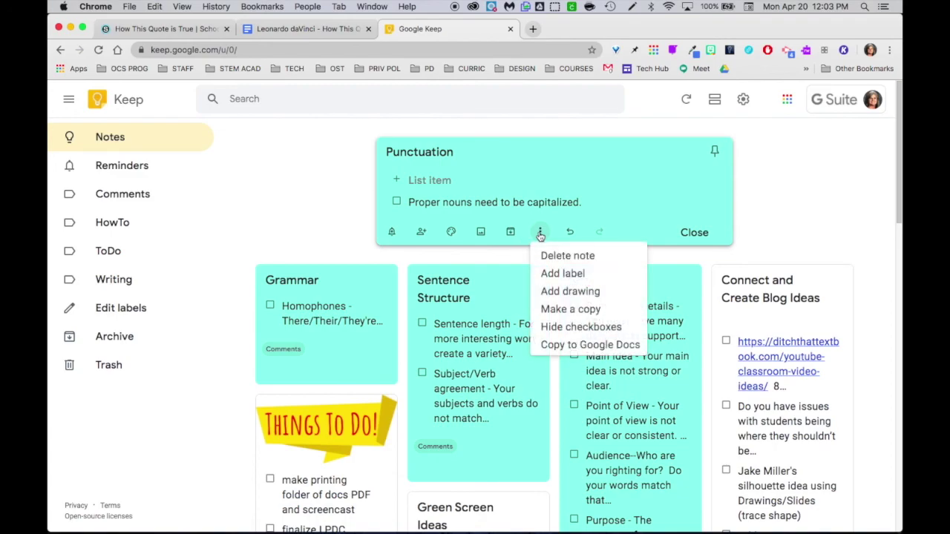
{"action": "left_click", "coordinate": [572, 275]}
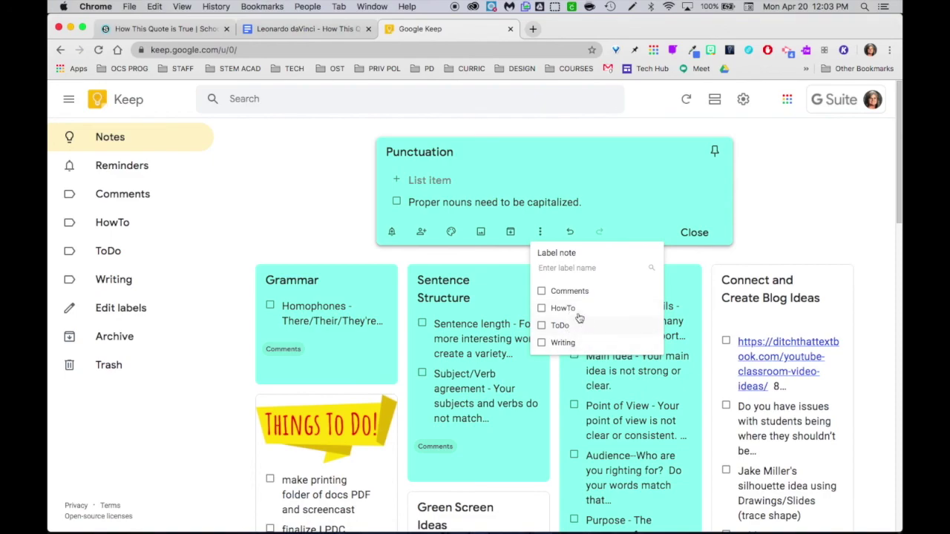
{"action": "left_click", "coordinate": [542, 292]}
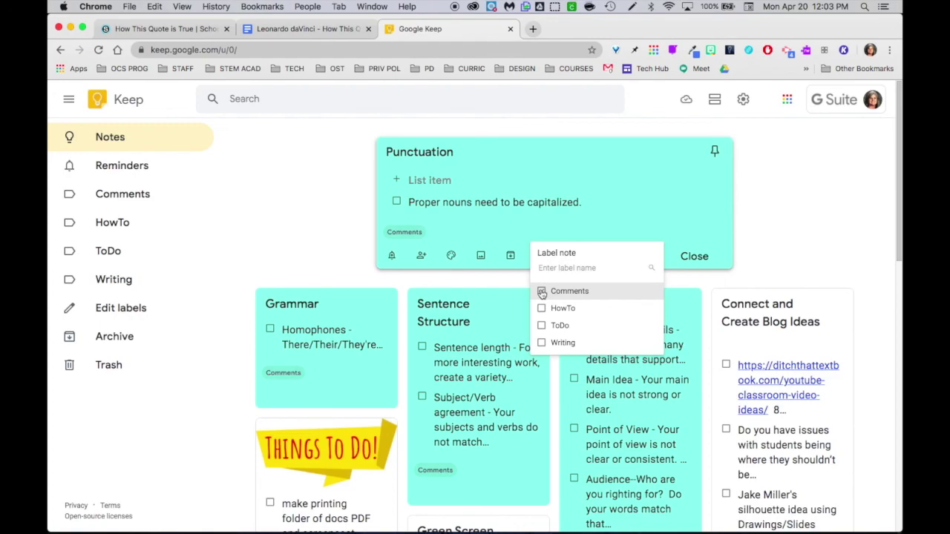
{"action": "left_click", "coordinate": [598, 202]}
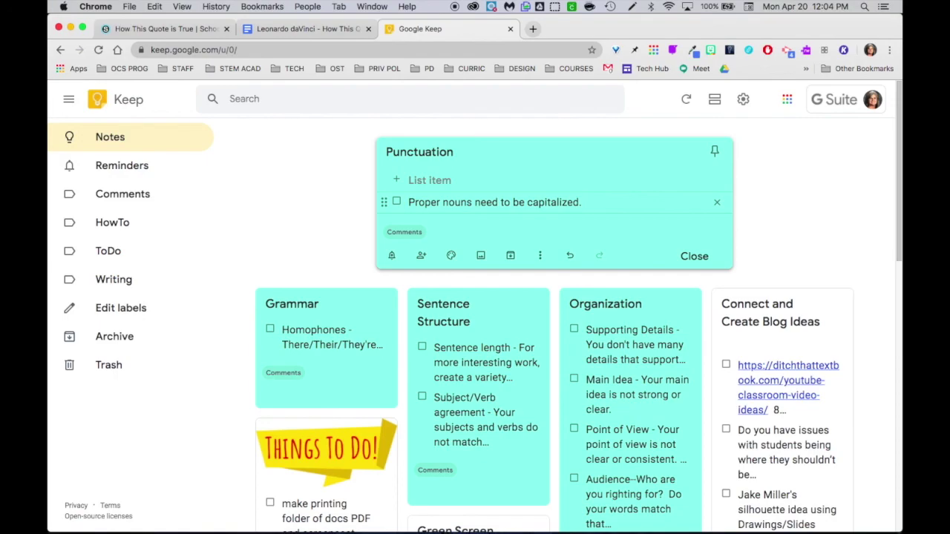
{"action": "left_click", "coordinate": [525, 8]}
{"action": "scroll", "coordinate": [601, 89], "scroll_direction": "down", "scroll_amount": 3}
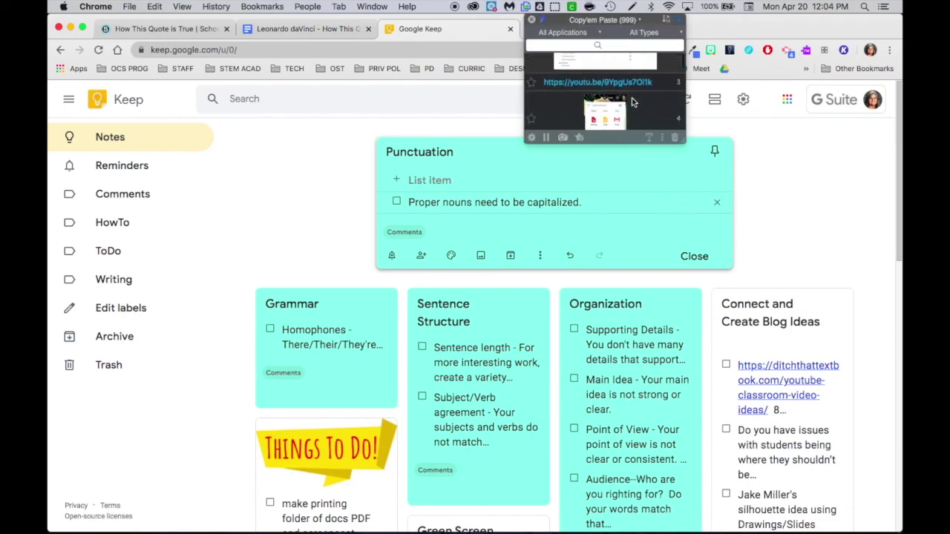
{"action": "left_click", "coordinate": [598, 81]}
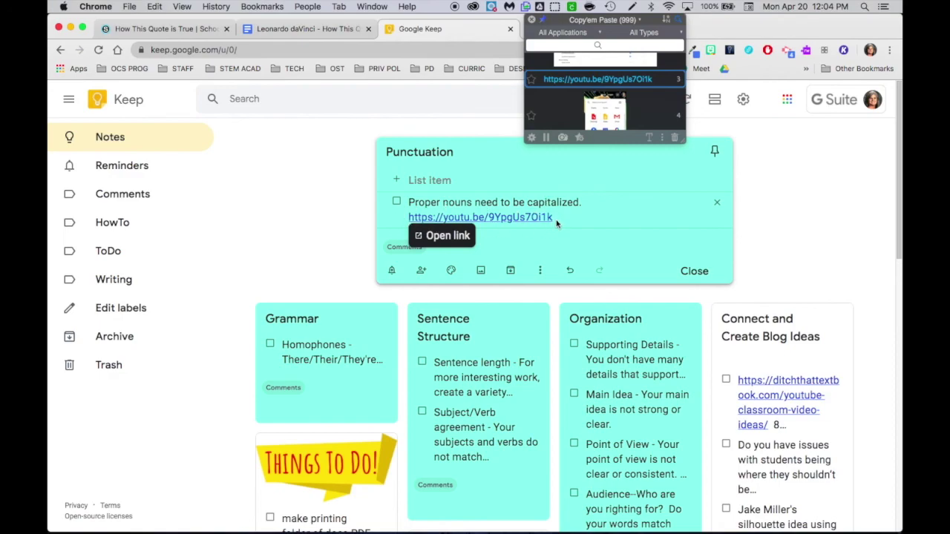
{"action": "left_click", "coordinate": [694, 272]}
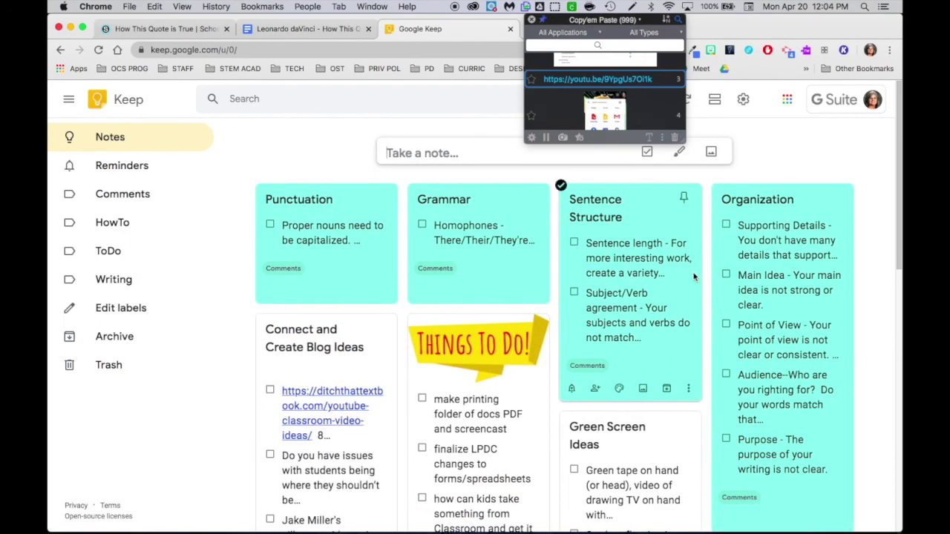
{"action": "left_click", "coordinate": [519, 111]}
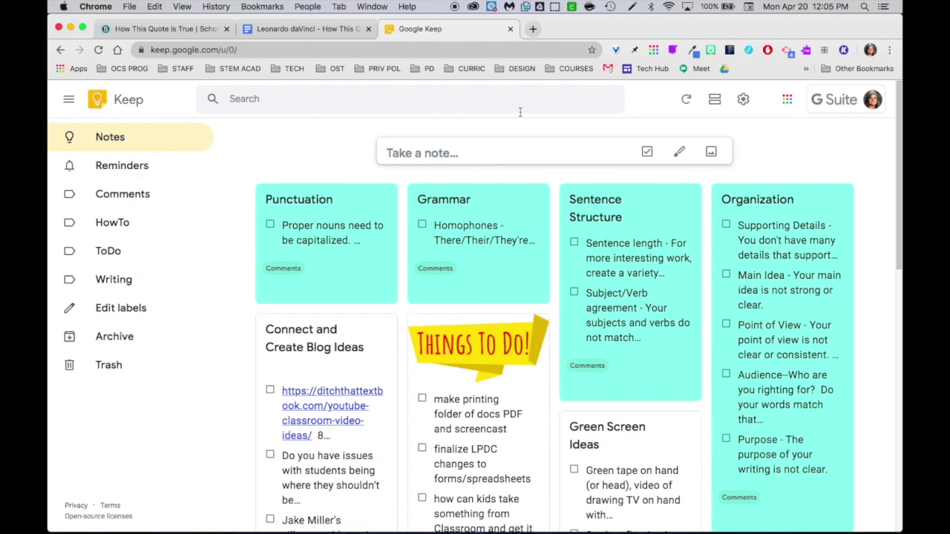
In the student's document, comment on "That even if you cant… get their." with the homophones text and video link copied from the Grammar note.
{"action": "left_click", "coordinate": [269, 30]}
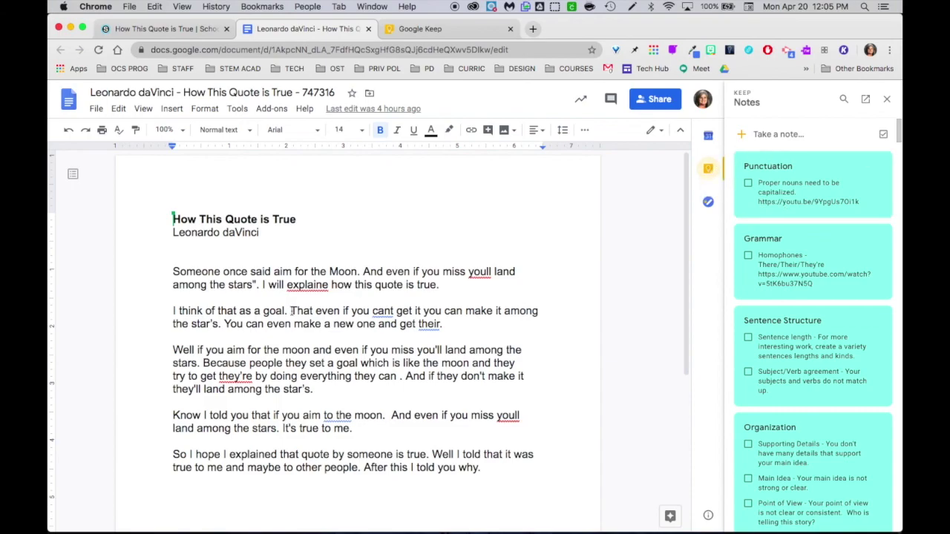
{"action": "left_click_drag", "start_coordinate": [291, 311], "coordinate": [459, 324]}
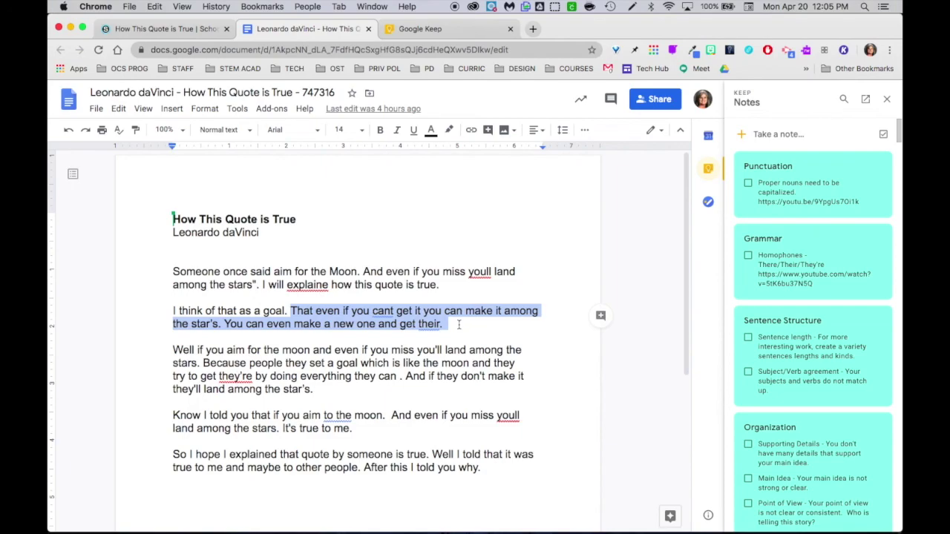
{"action": "left_click", "coordinate": [600, 317]}
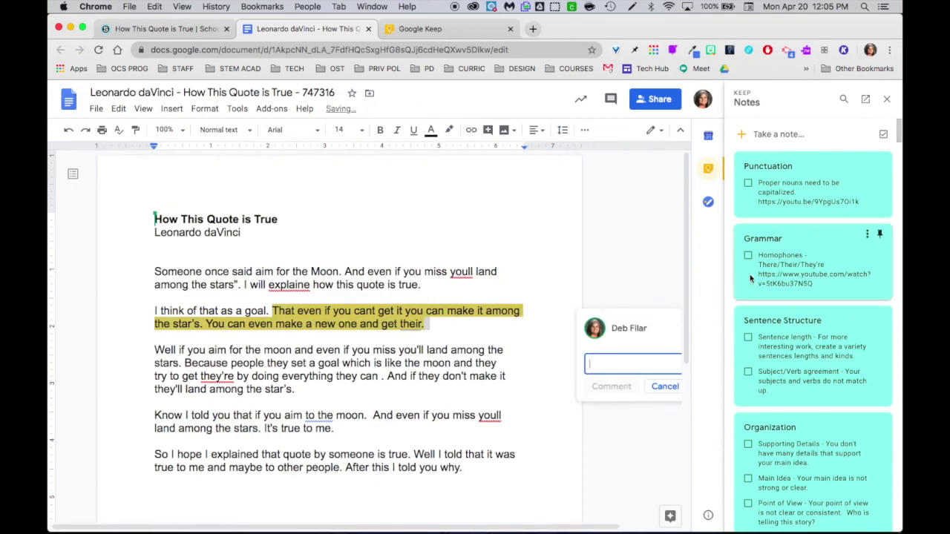
{"action": "left_click_drag", "start_coordinate": [750, 279], "coordinate": [852, 282]}
{"action": "key", "text": "super+c"}
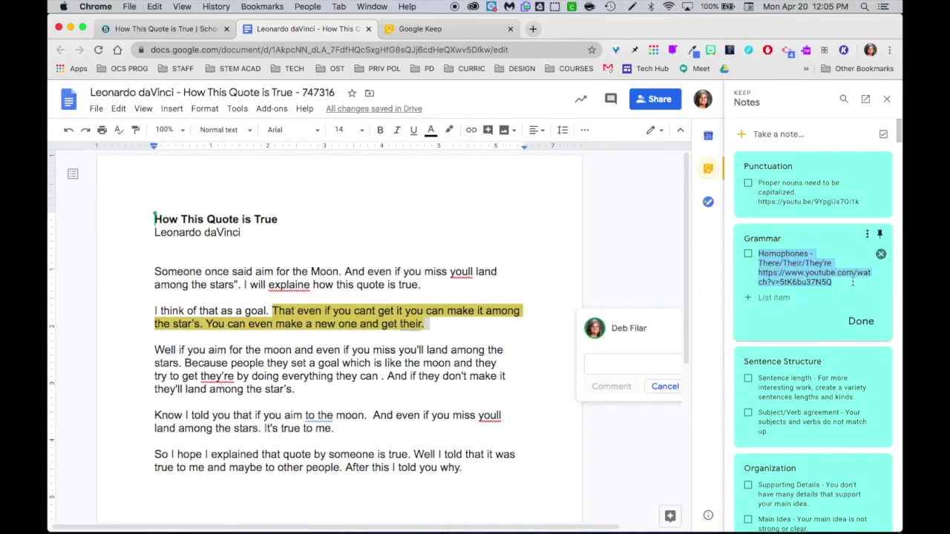
{"action": "left_click", "coordinate": [593, 360]}
{"action": "key", "text": "super+v"}
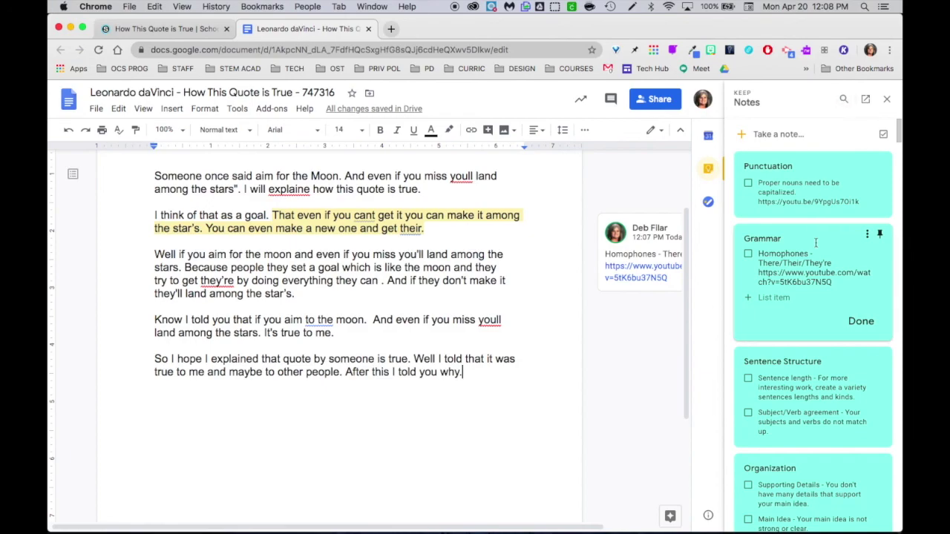
Browse the Keep notes, search them for "comments" and look through the matching notes.
{"action": "scroll", "coordinate": [817, 245], "scroll_direction": "down", "scroll_amount": 5}
{"action": "scroll", "coordinate": [817, 245], "scroll_direction": "down", "scroll_amount": 15}
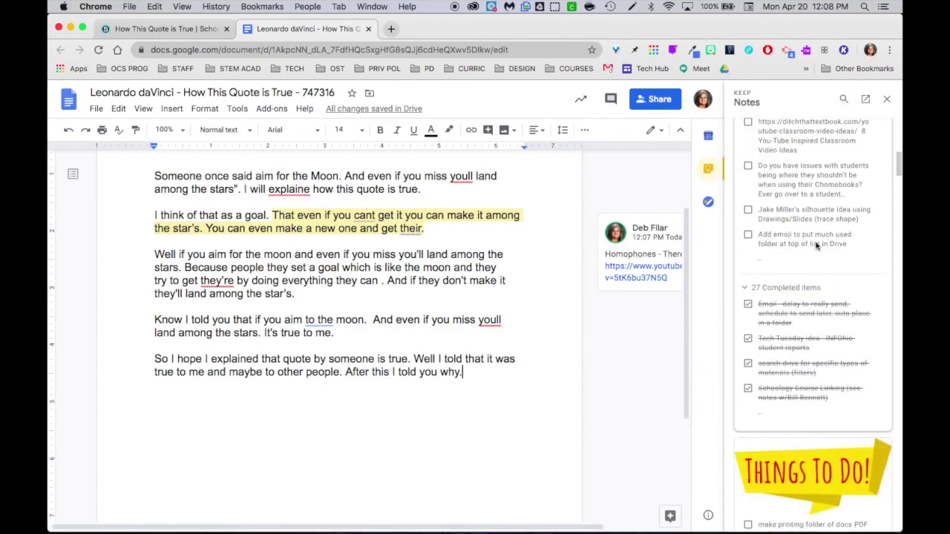
{"action": "scroll", "coordinate": [815, 243], "scroll_direction": "down", "scroll_amount": 15}
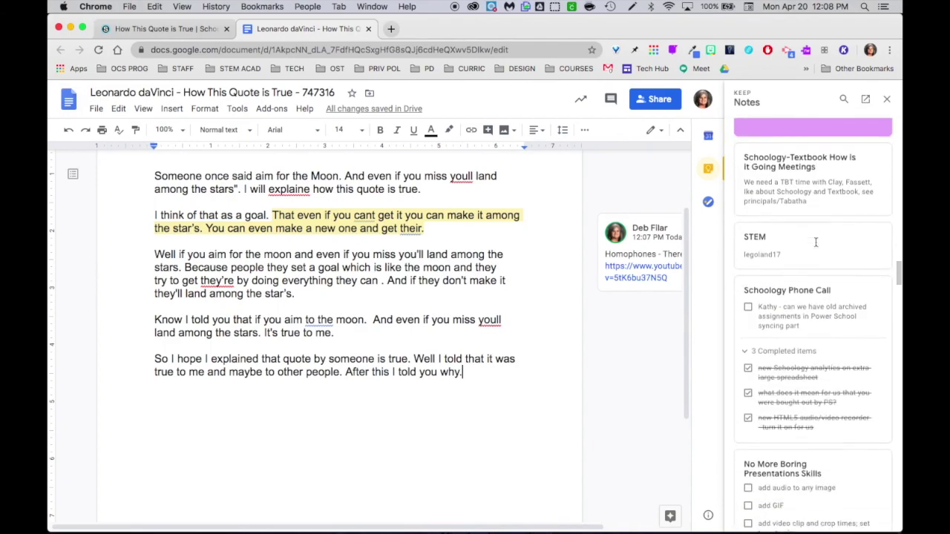
{"action": "scroll", "coordinate": [815, 243], "scroll_direction": "up", "scroll_amount": 20}
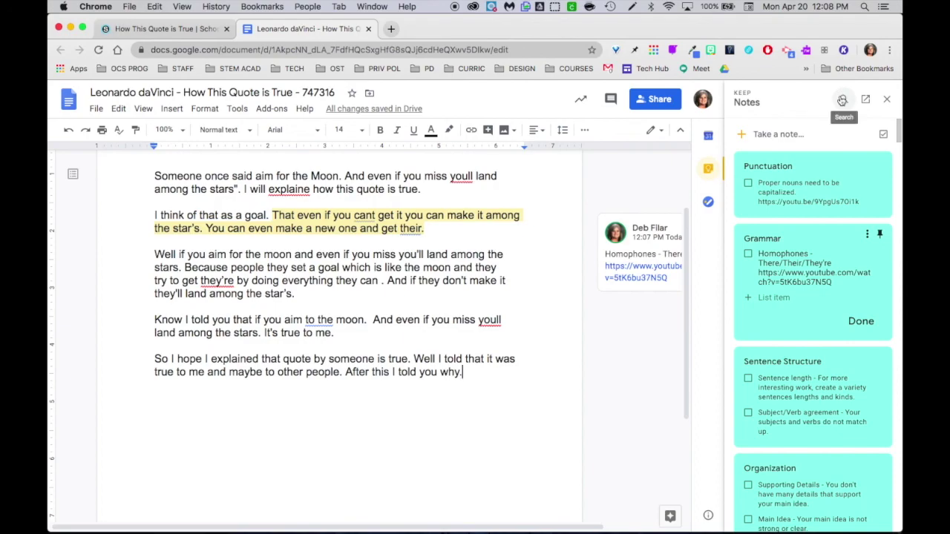
{"action": "left_click", "coordinate": [842, 101]}
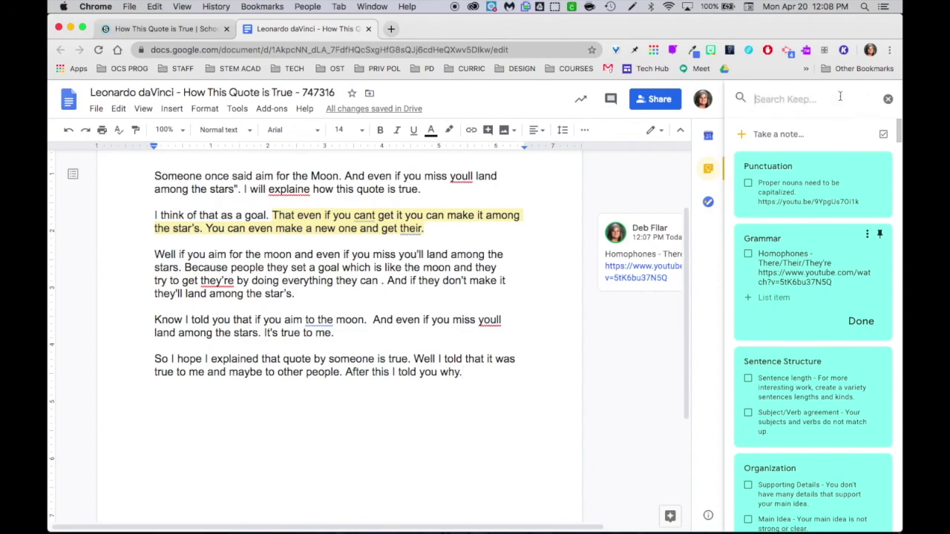
{"action": "type", "text": "comments"}
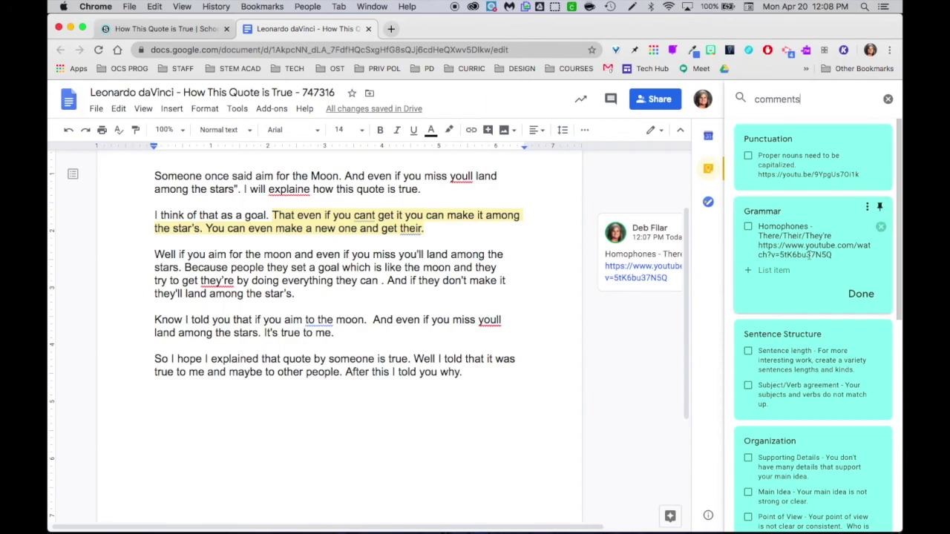
{"action": "scroll", "coordinate": [809, 254], "scroll_direction": "down", "scroll_amount": 5}
{"action": "scroll", "coordinate": [809, 256], "scroll_direction": "down", "scroll_amount": 2}
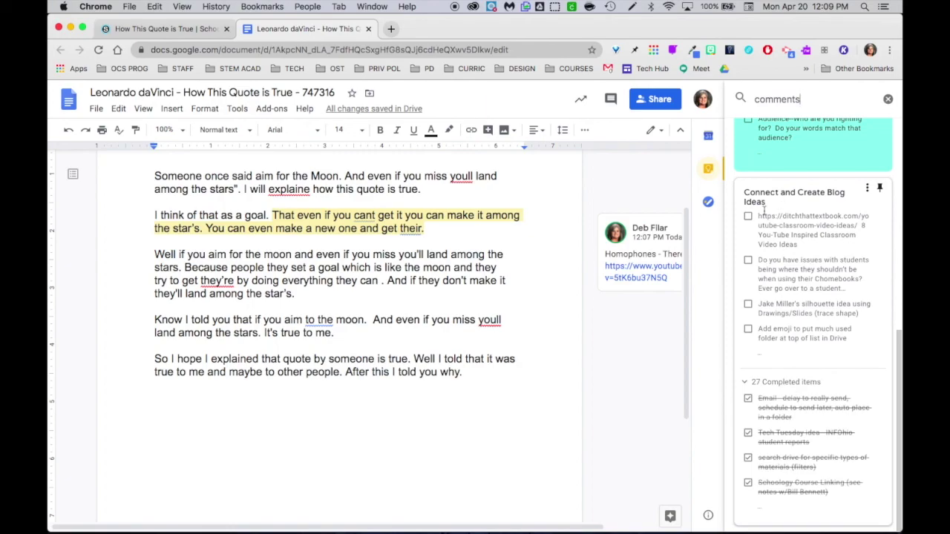
{"action": "scroll", "coordinate": [816, 237], "scroll_direction": "up", "scroll_amount": 7}
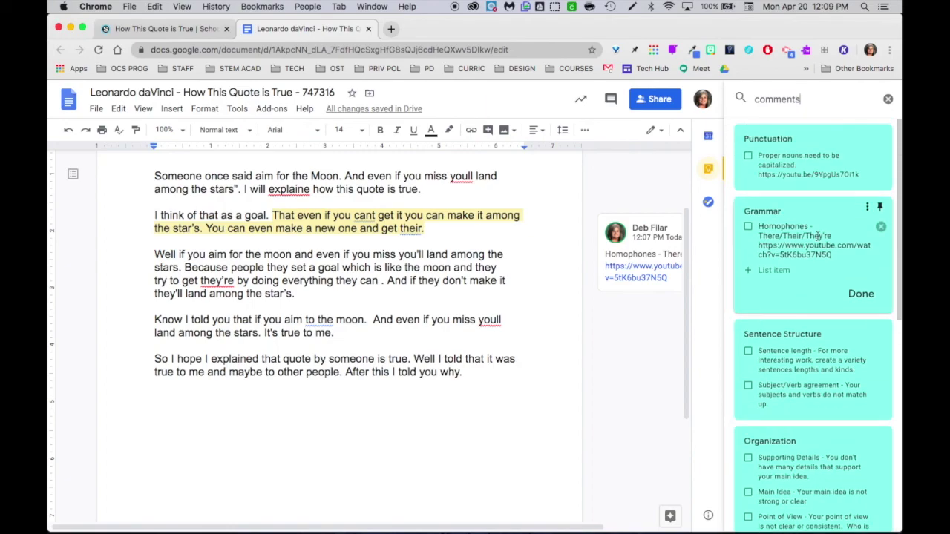